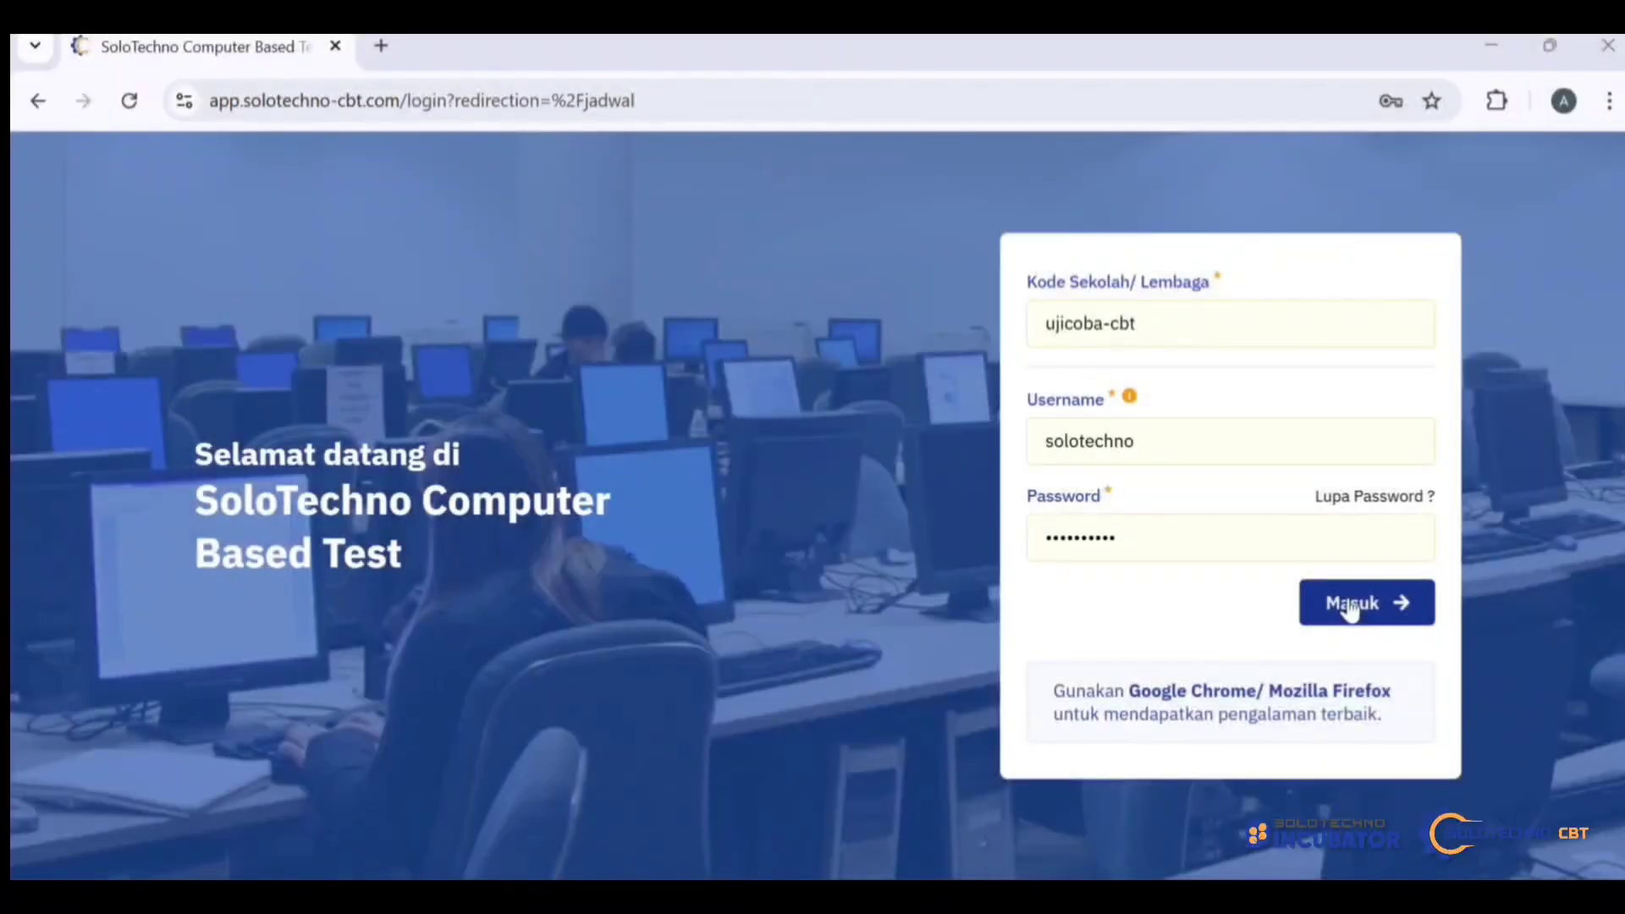
Step: Log in with the prefilled school code and account credentials, and open the exam schedule page
{"action": "left_click", "coordinate": [1352, 608]}
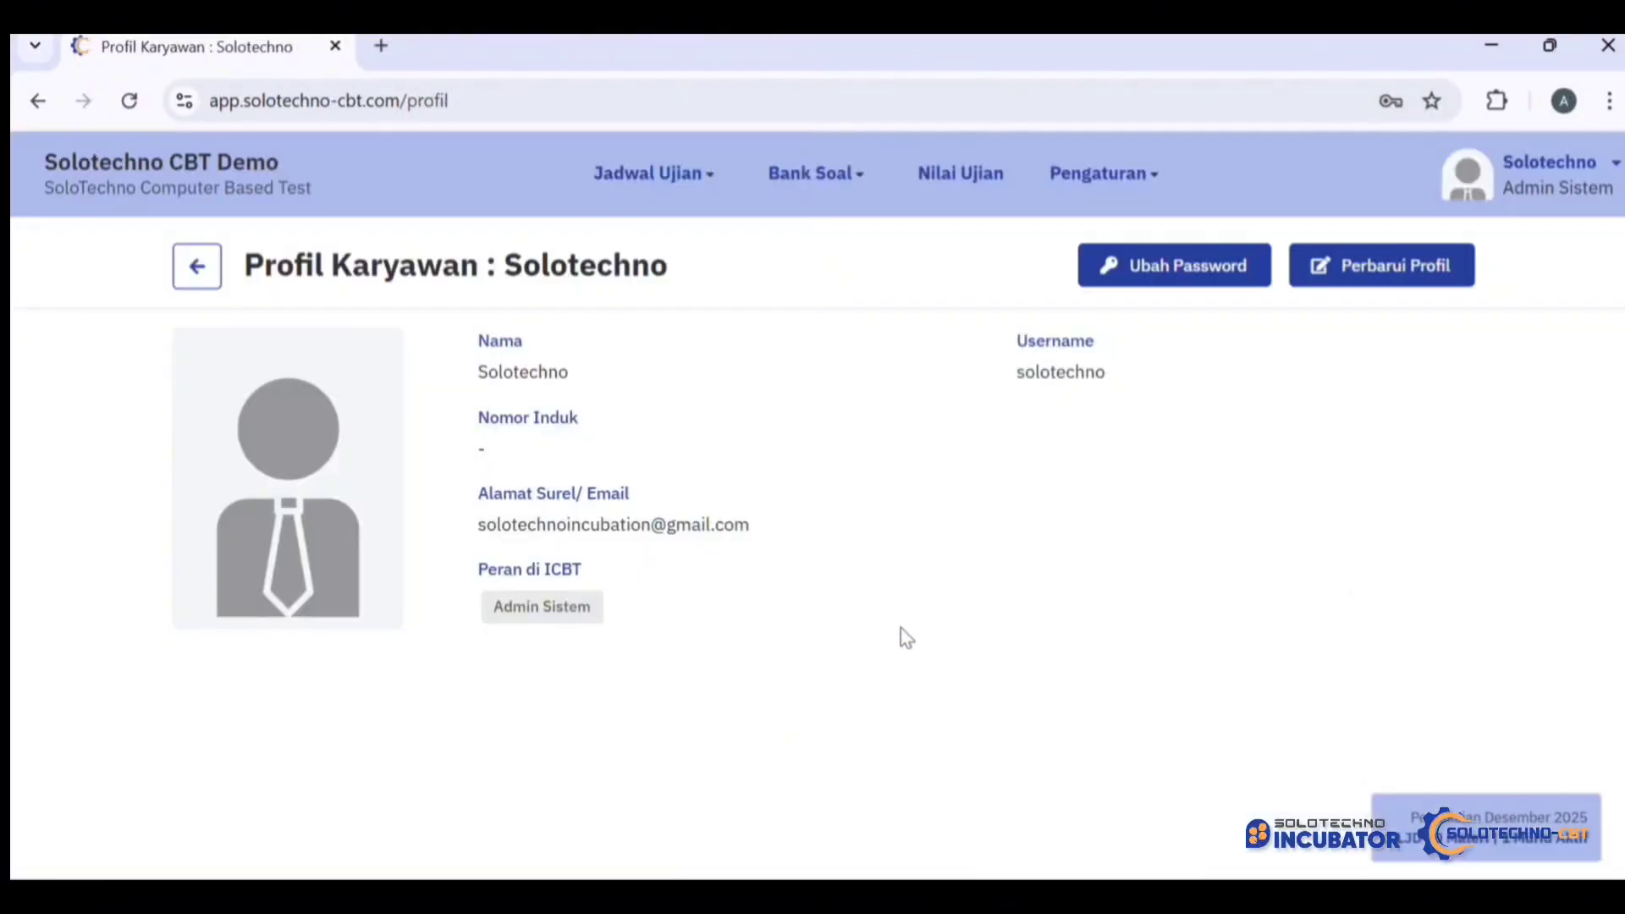
{"action": "left_click", "coordinate": [676, 173]}
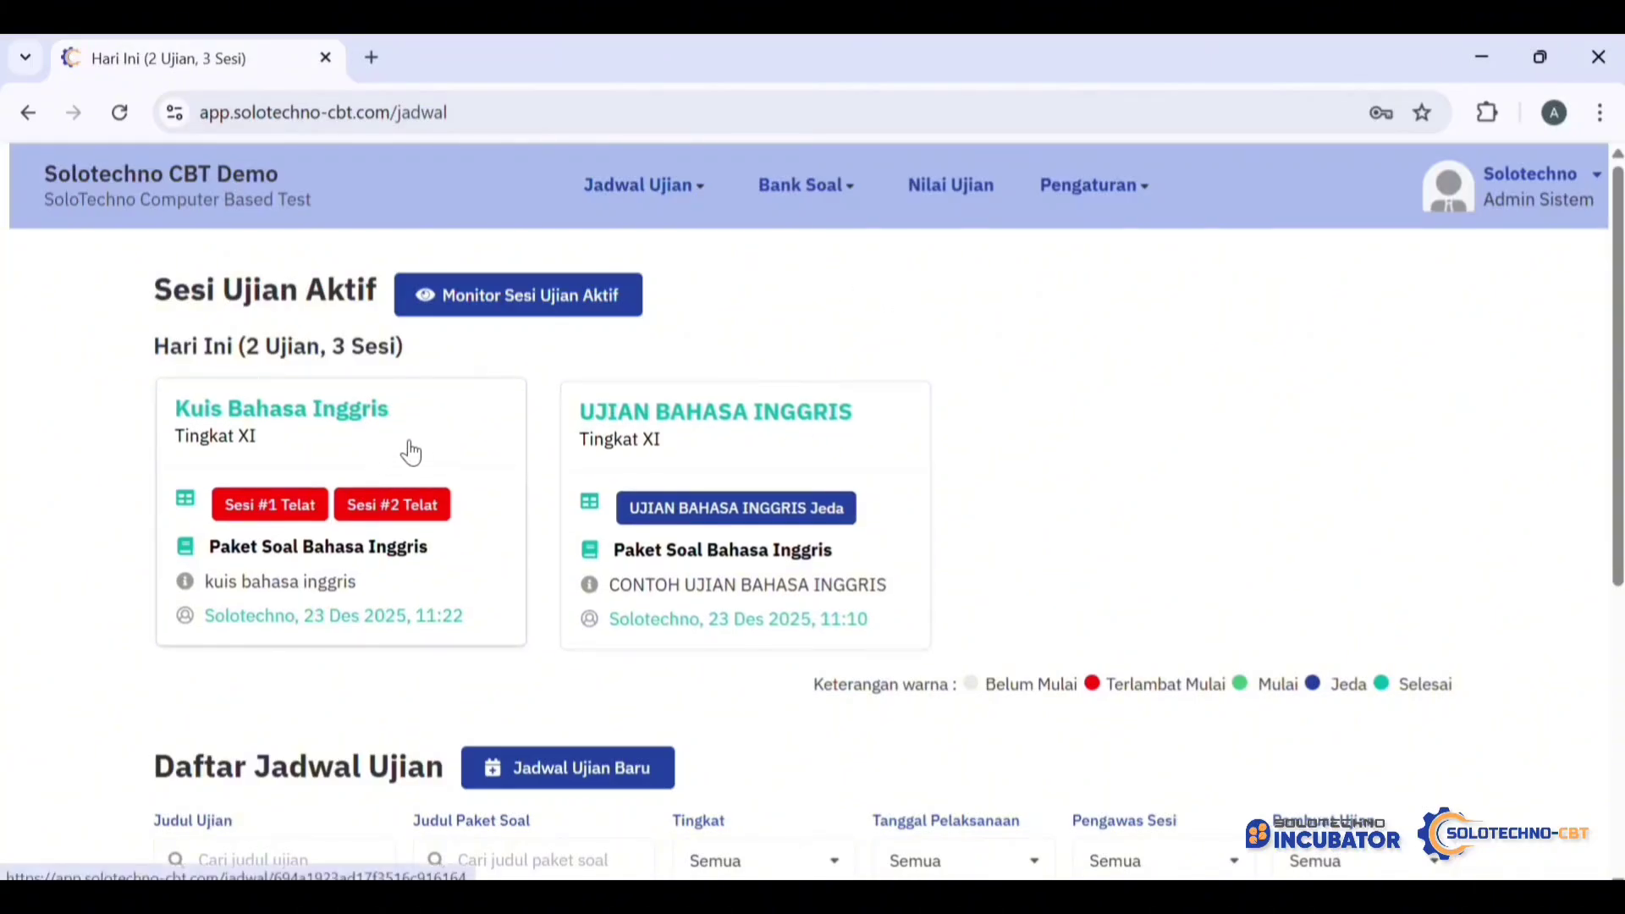
Step: Start a new exam schedule from the Daftar Jadwal Ujian section and title it "ujian contoh"
{"action": "scroll", "coordinate": [1153, 443], "scroll_direction": "down", "scroll_amount": 2}
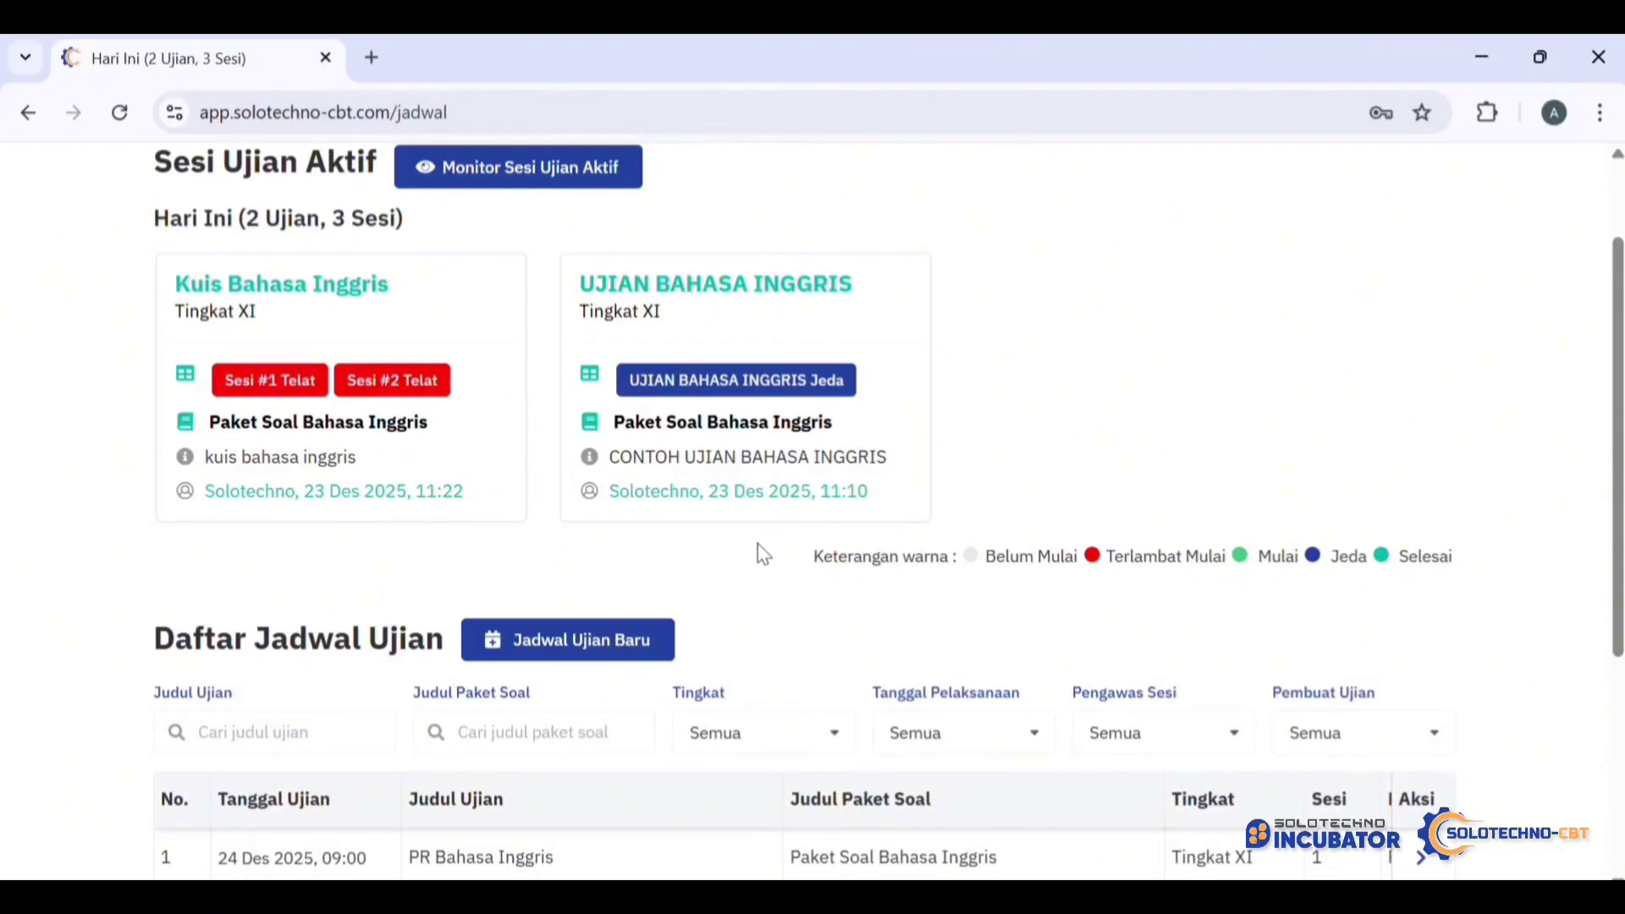
{"action": "scroll", "coordinate": [766, 556], "scroll_direction": "down", "scroll_amount": 2}
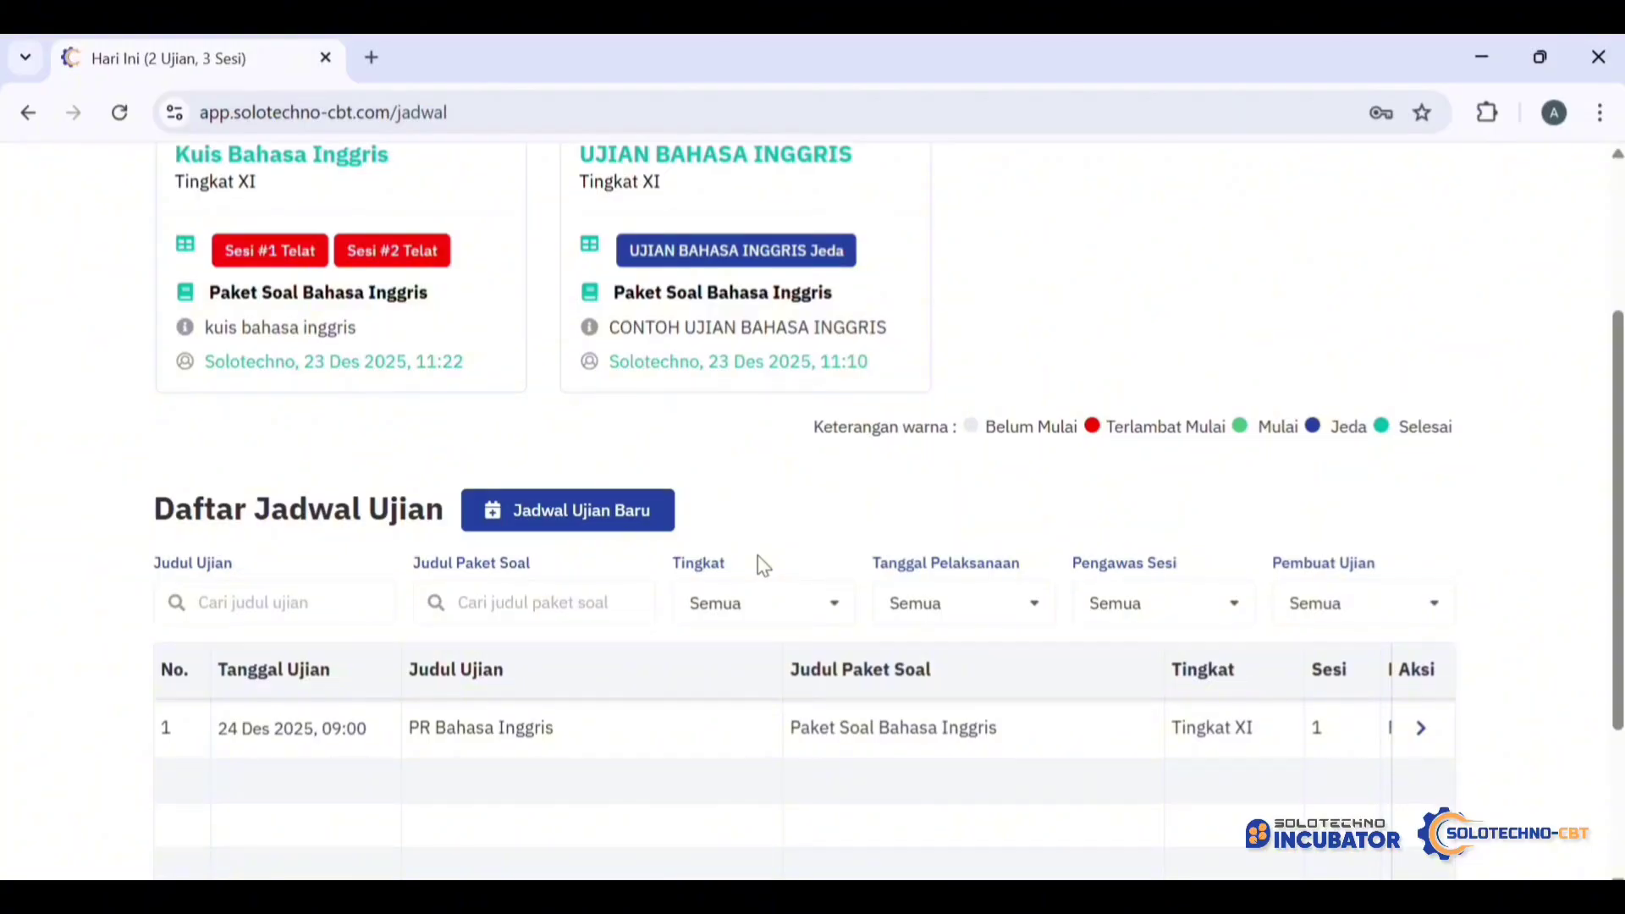
{"action": "scroll", "coordinate": [765, 565], "scroll_direction": "down", "scroll_amount": 2}
{"action": "scroll", "coordinate": [759, 563], "scroll_direction": "down", "scroll_amount": 1}
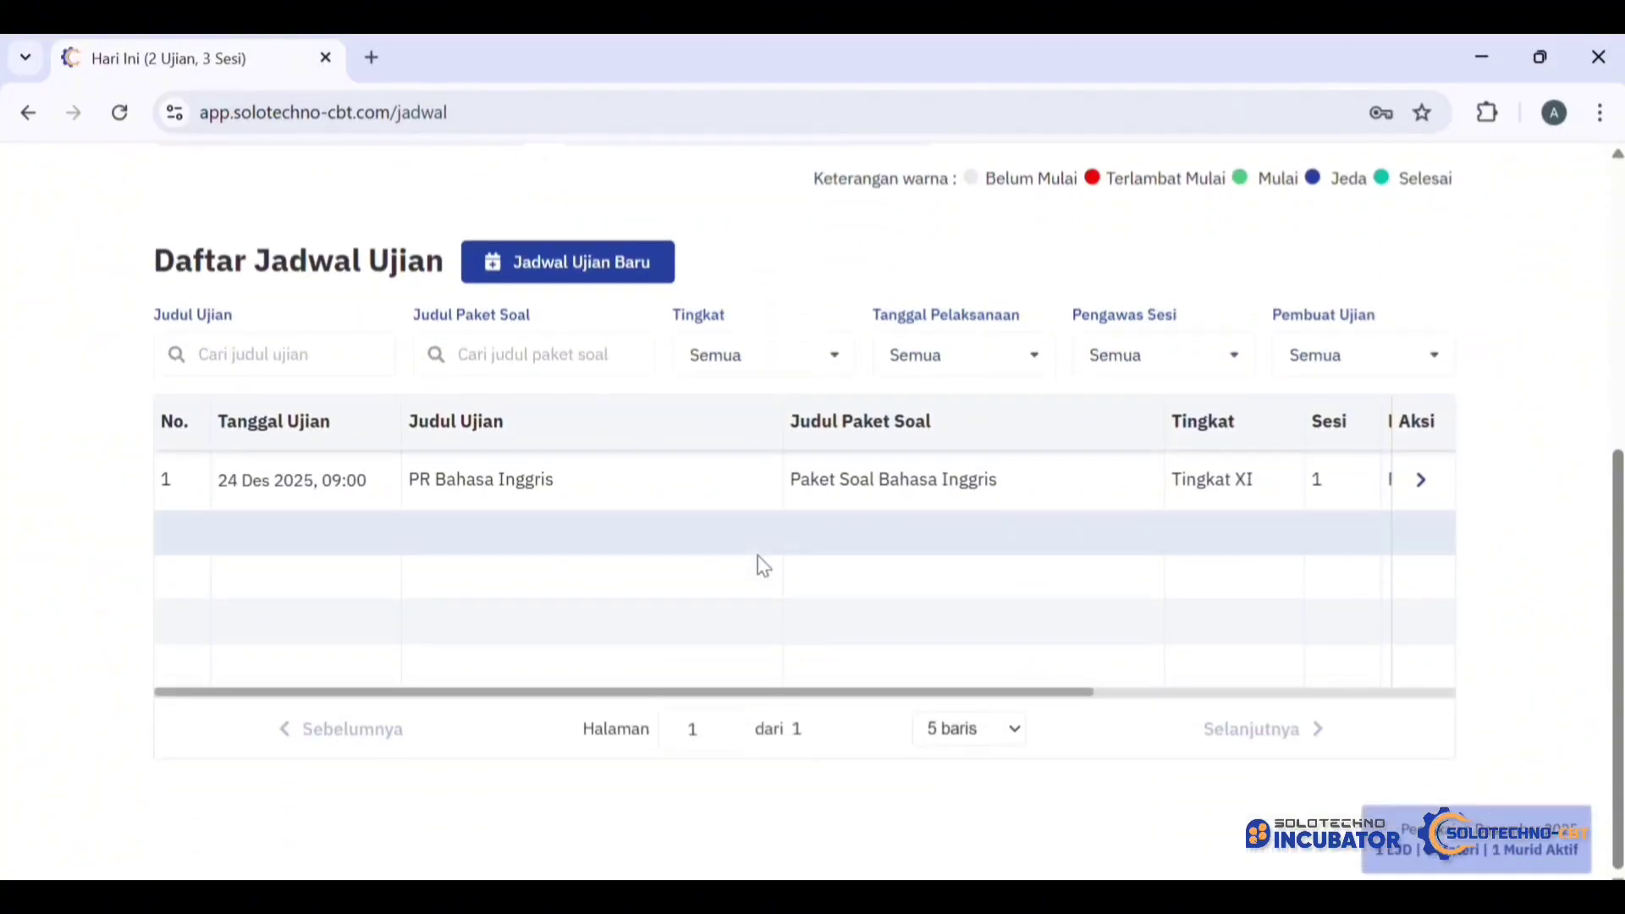
{"action": "scroll", "coordinate": [759, 562], "scroll_direction": "up", "scroll_amount": 1}
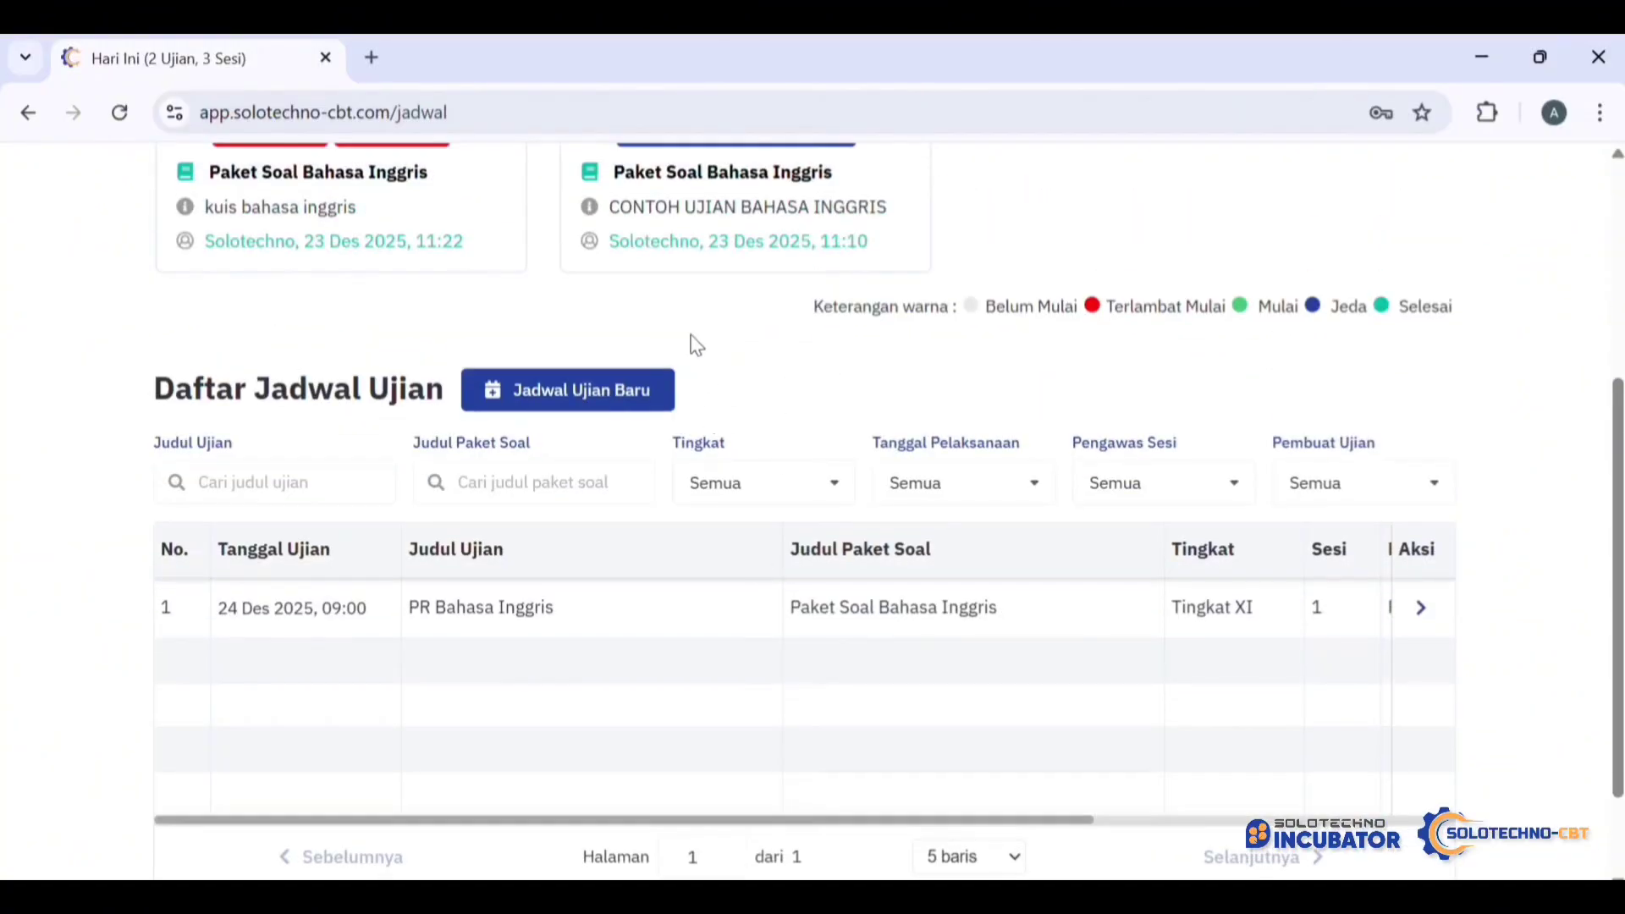
{"action": "left_click", "coordinate": [575, 392]}
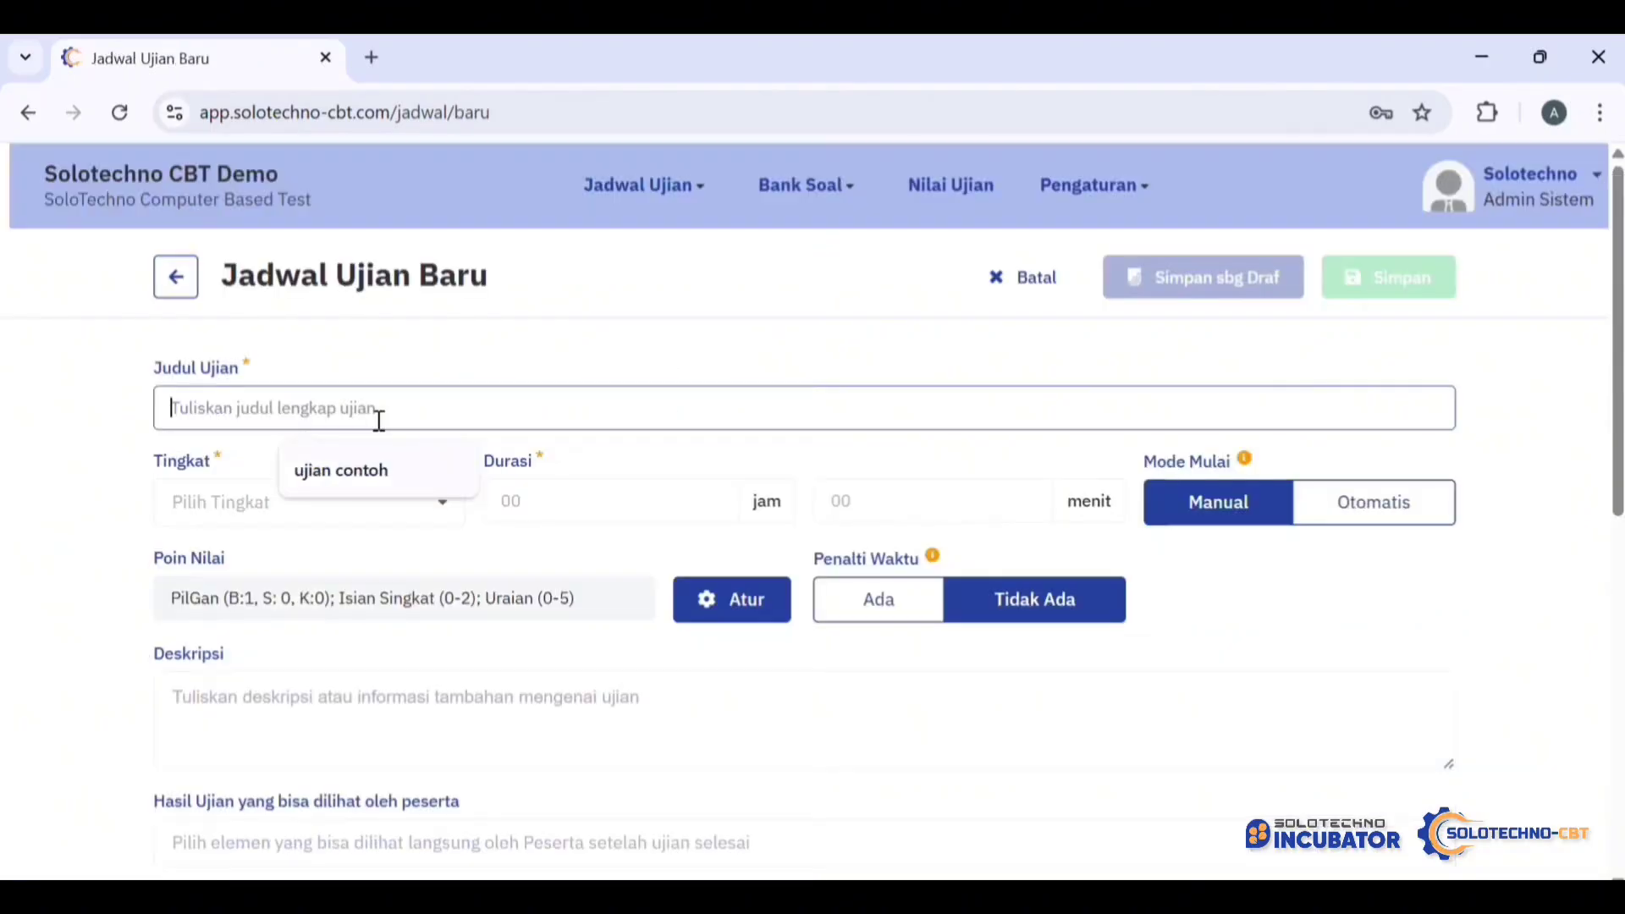
{"action": "left_click", "coordinate": [363, 469]}
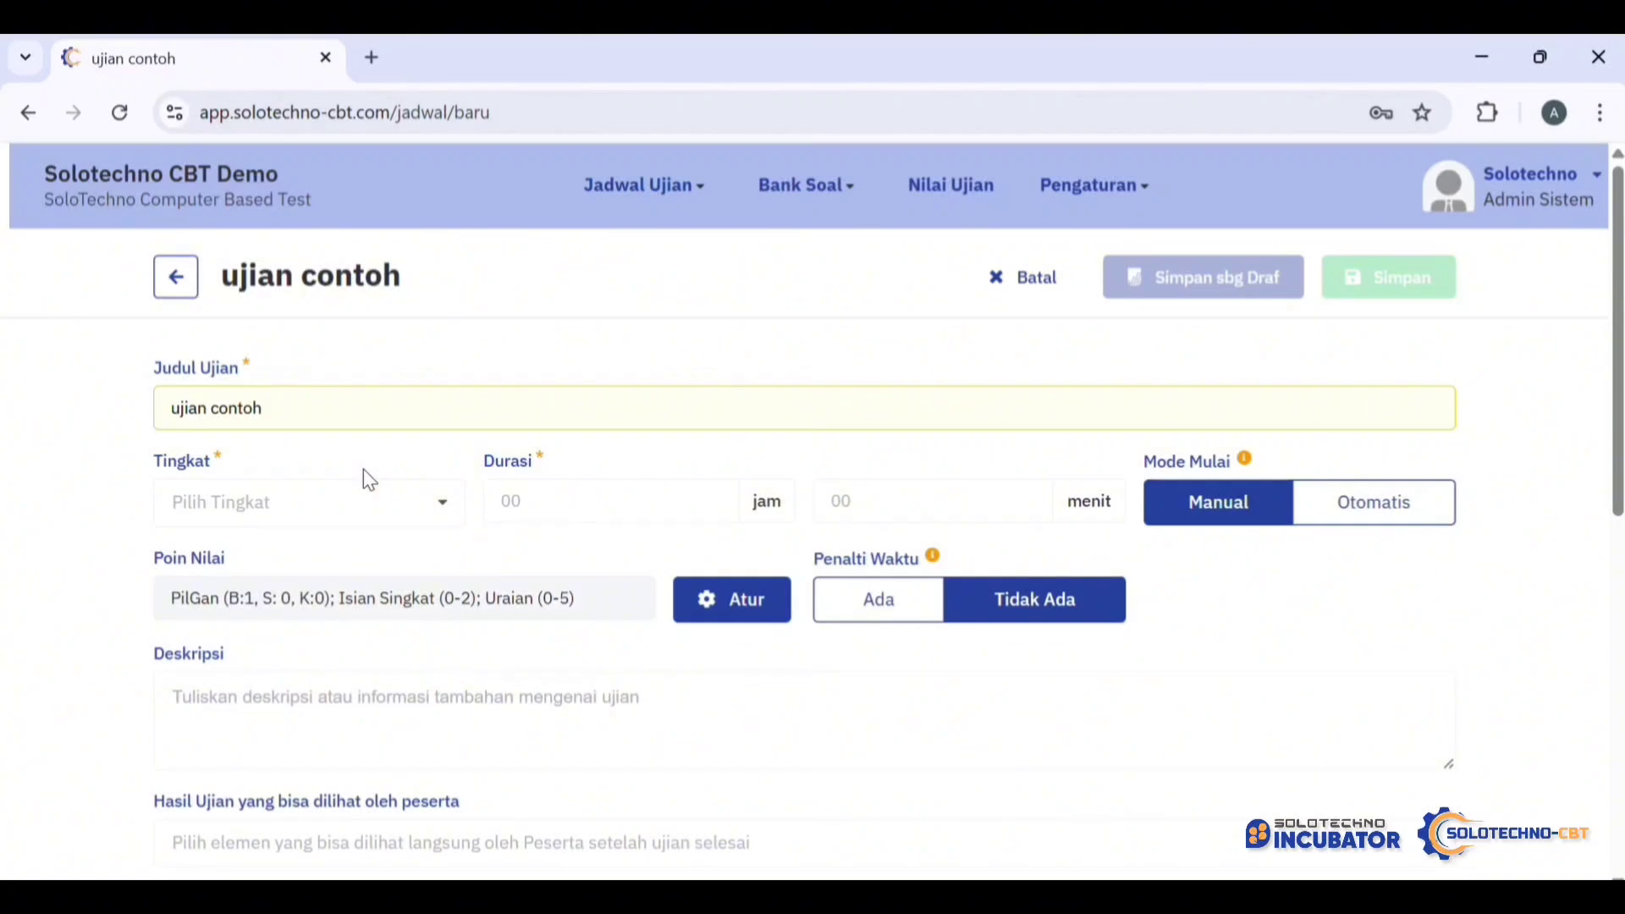
Step: Set the exam's level to Tingkat XI, its duration to 10 minutes and its description to "contoh ujian"
{"action": "left_click", "coordinate": [347, 514]}
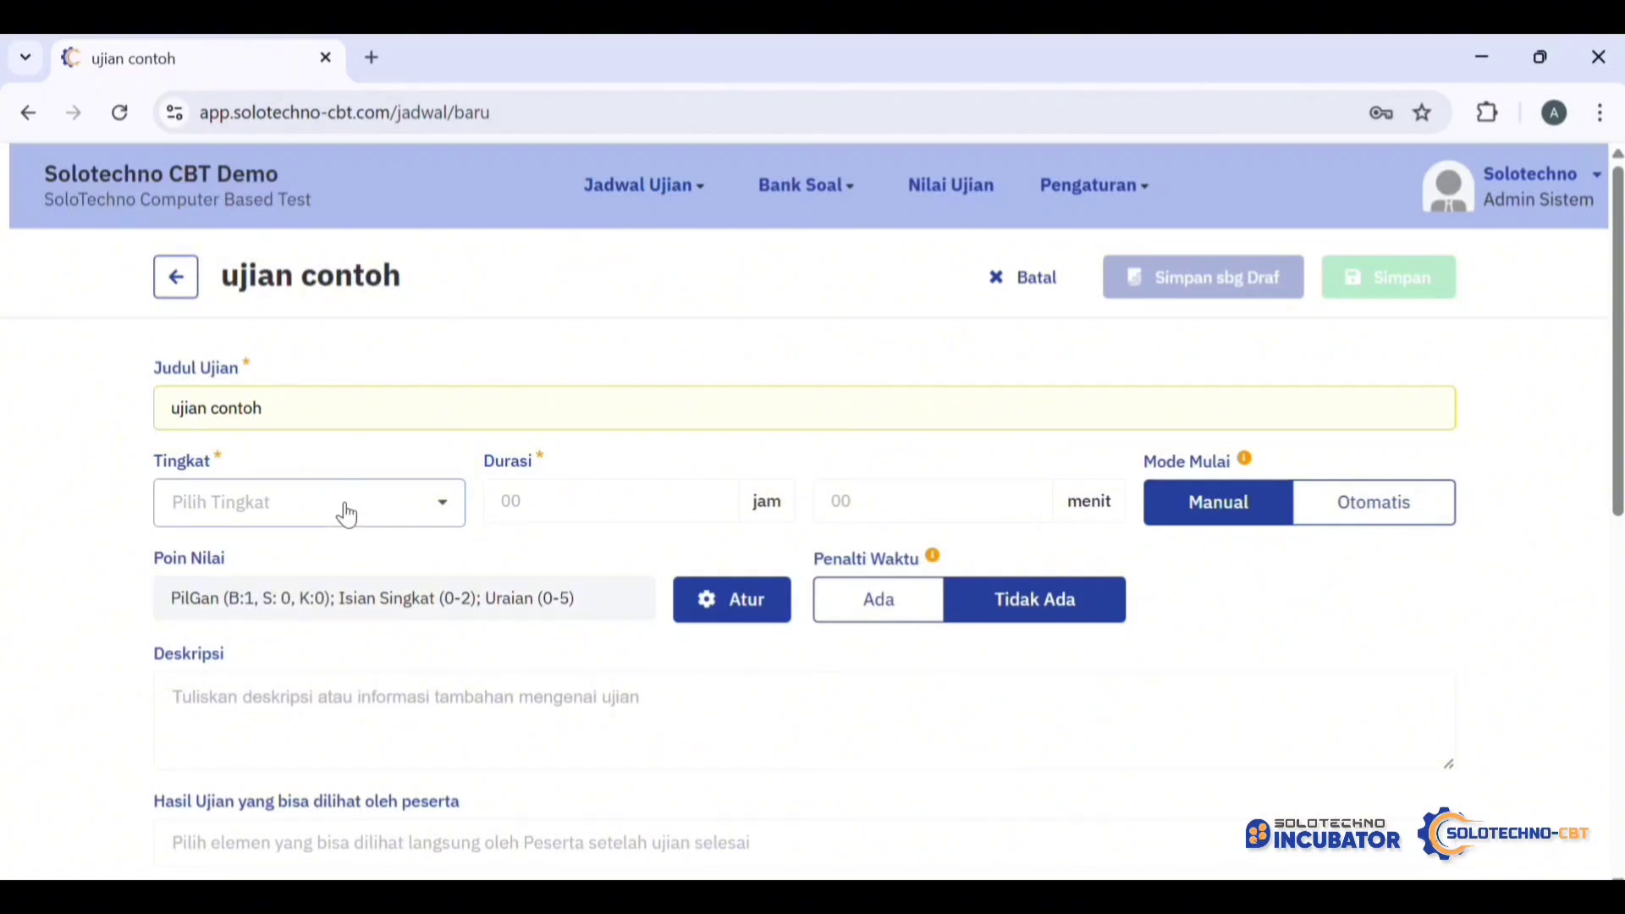
{"action": "scroll", "coordinate": [352, 668], "scroll_direction": "down", "scroll_amount": 3}
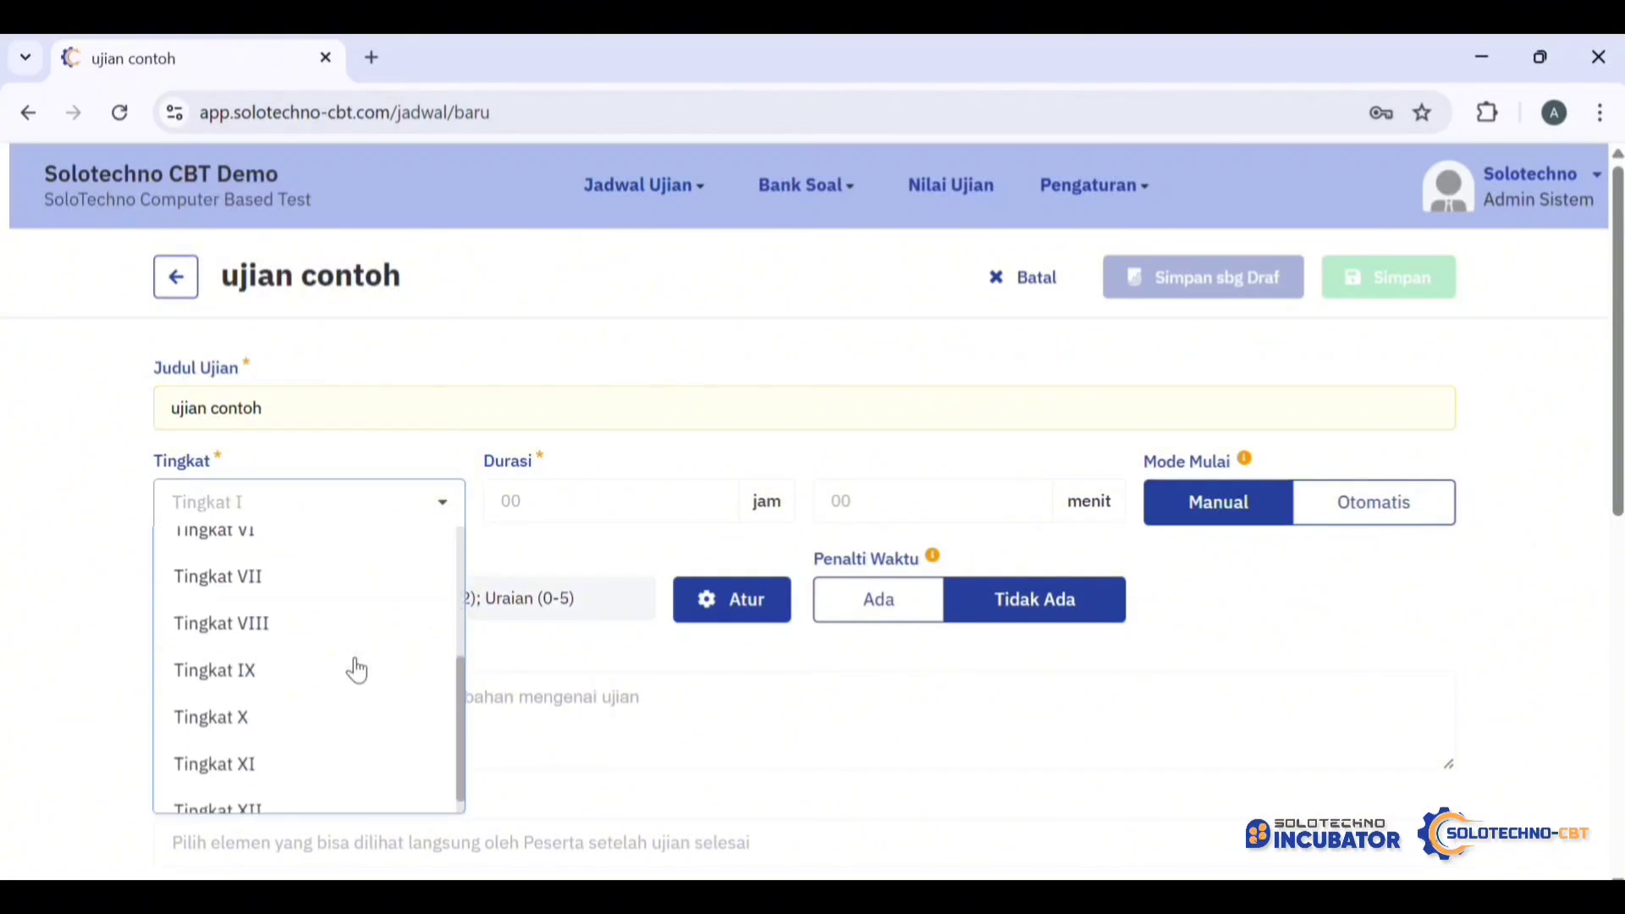
{"action": "left_click", "coordinate": [343, 765]}
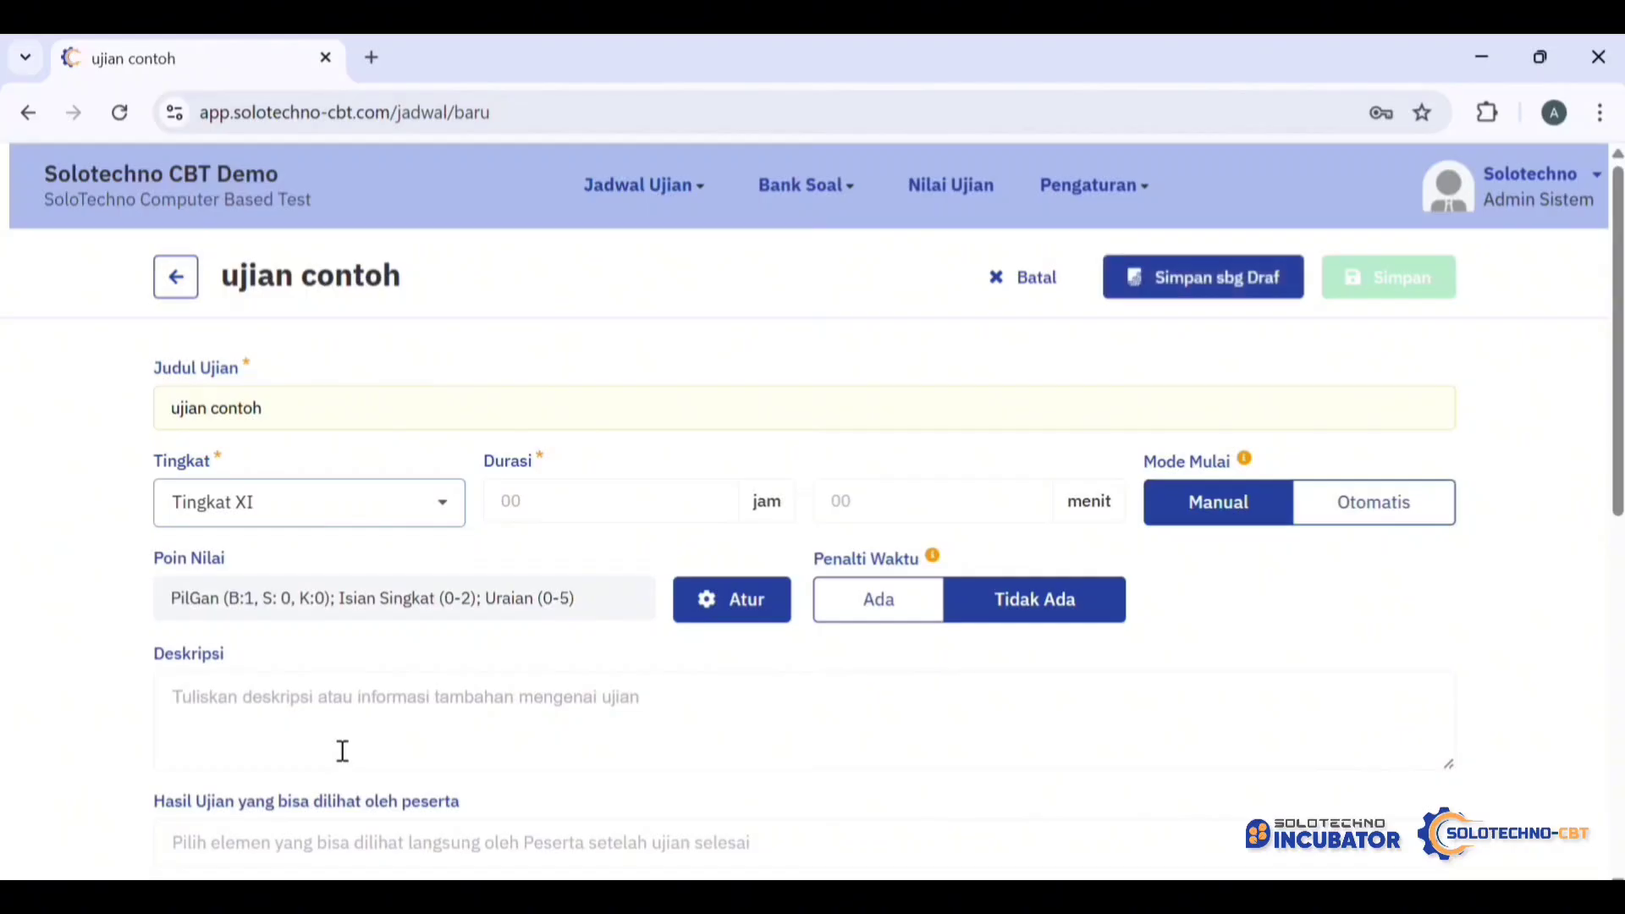
{"action": "left_click", "coordinate": [859, 498]}
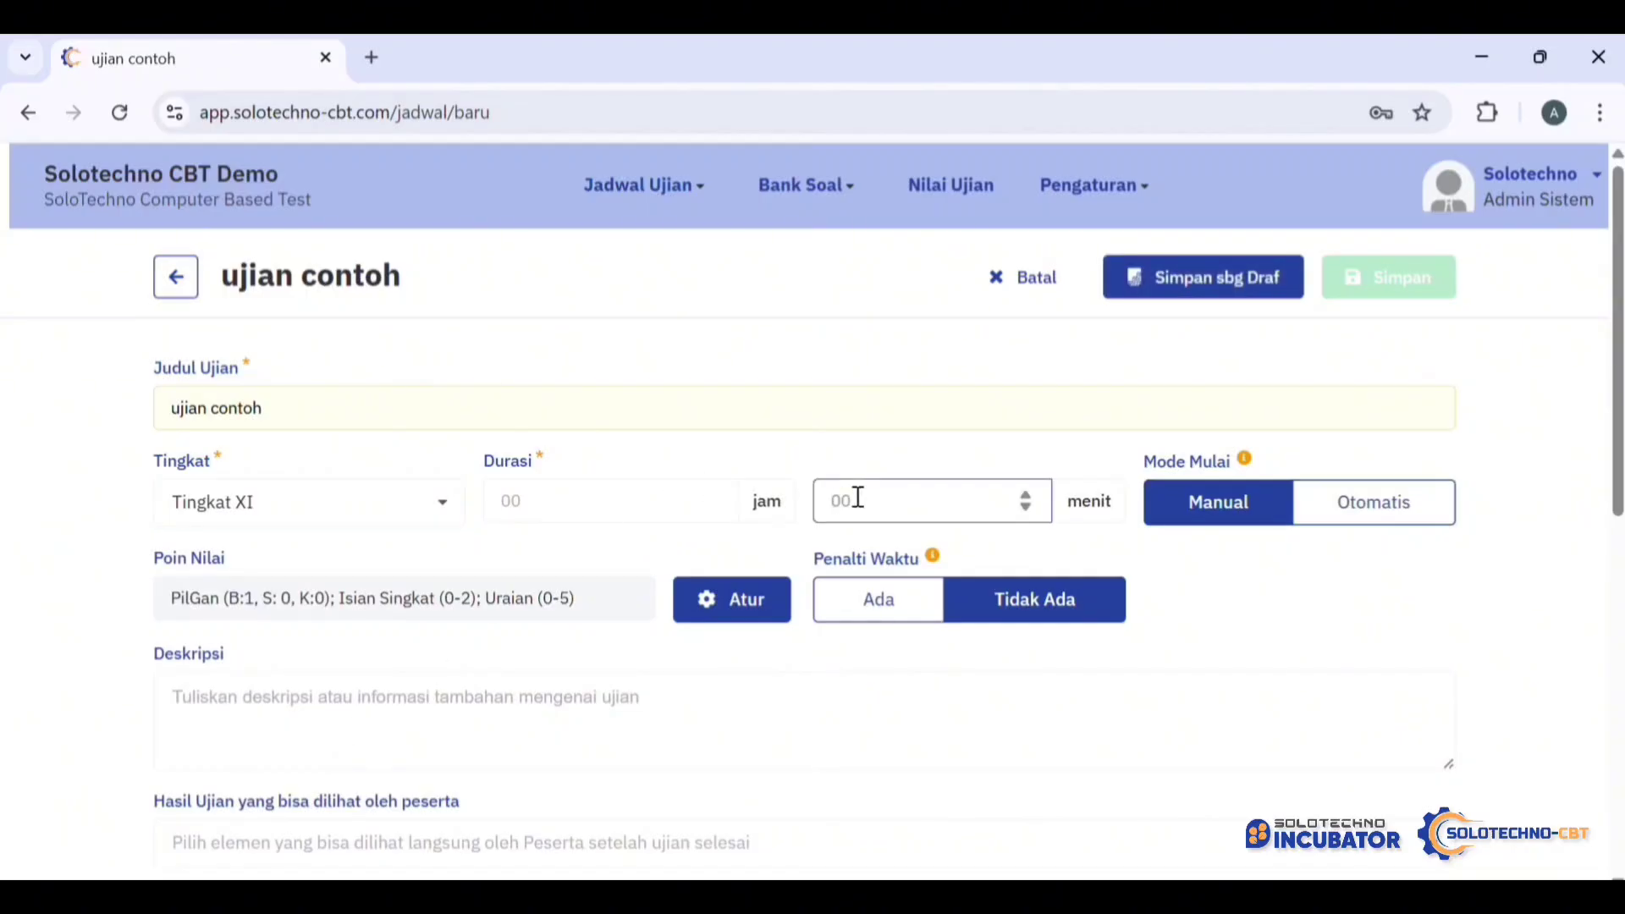
{"action": "type", "text": "10"}
{"action": "mouse_move", "coordinate": [1248, 464]}
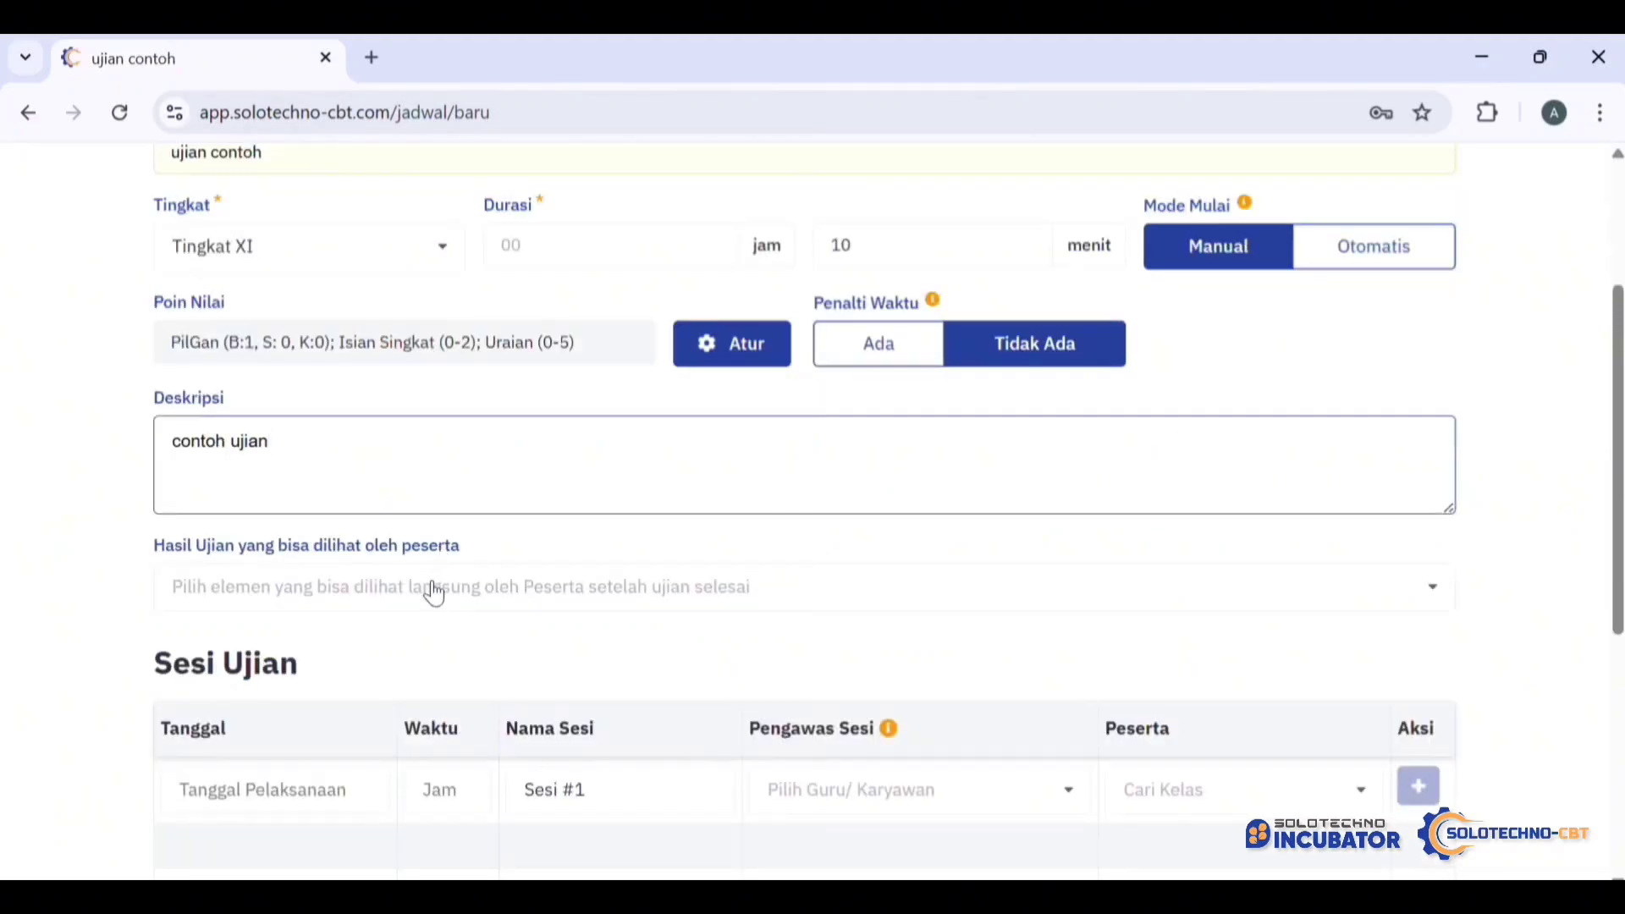
Step: Let participants see Soal Terjawab, Nilai, Peringkat, Pembahasan Soal and Validasi Jawaban as exam results
{"action": "left_click", "coordinate": [428, 590]}
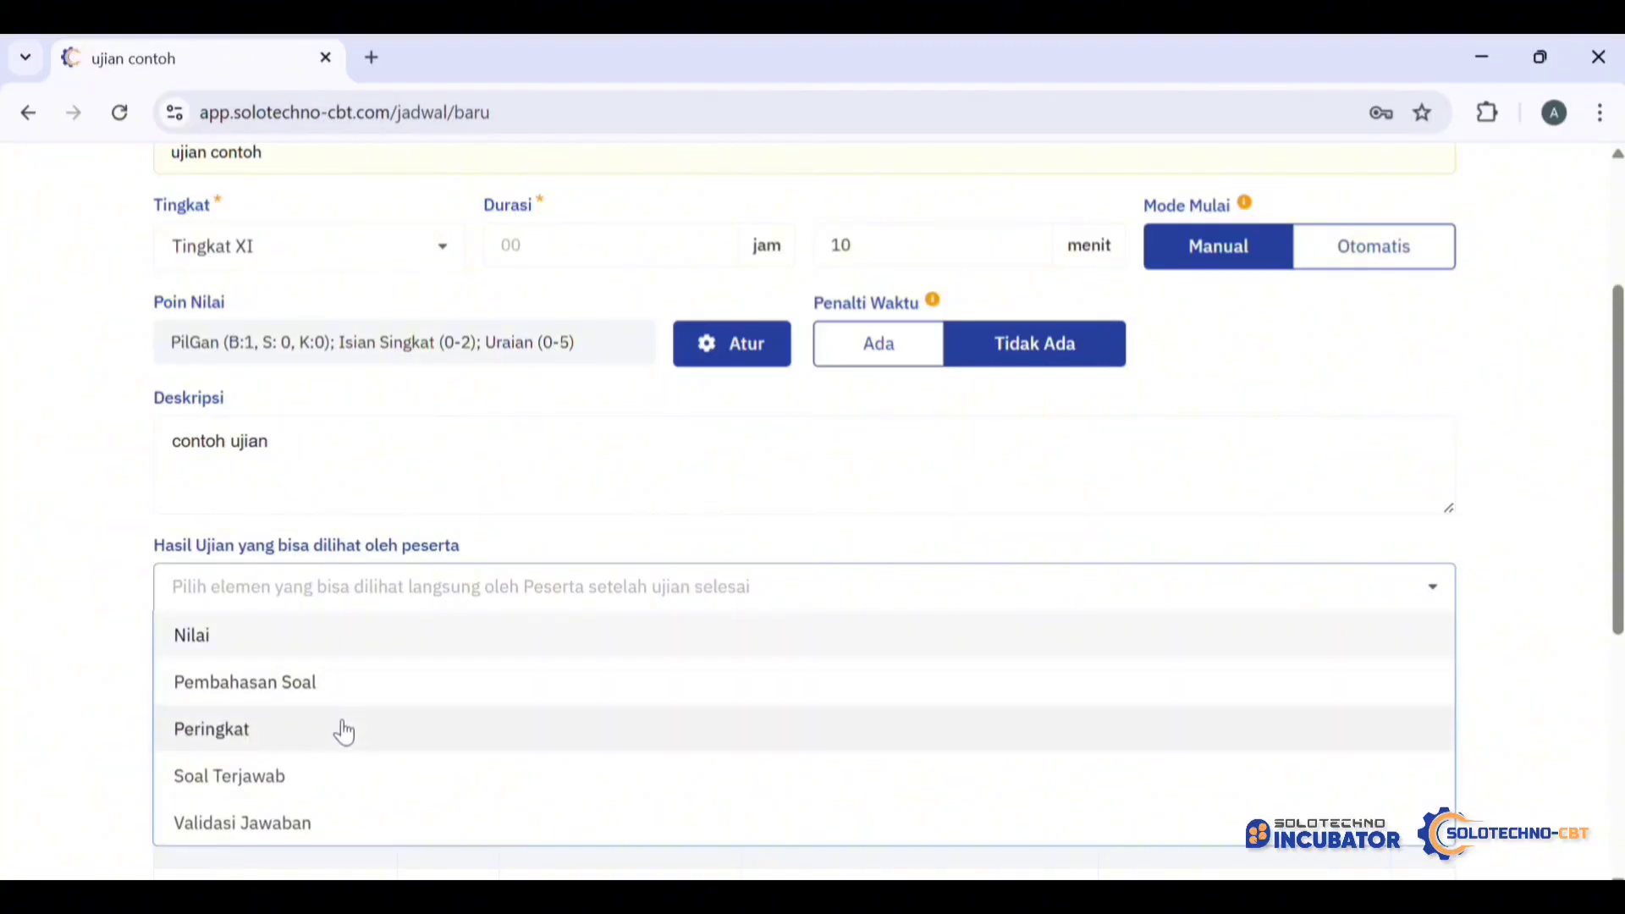
{"action": "left_click", "coordinate": [350, 779]}
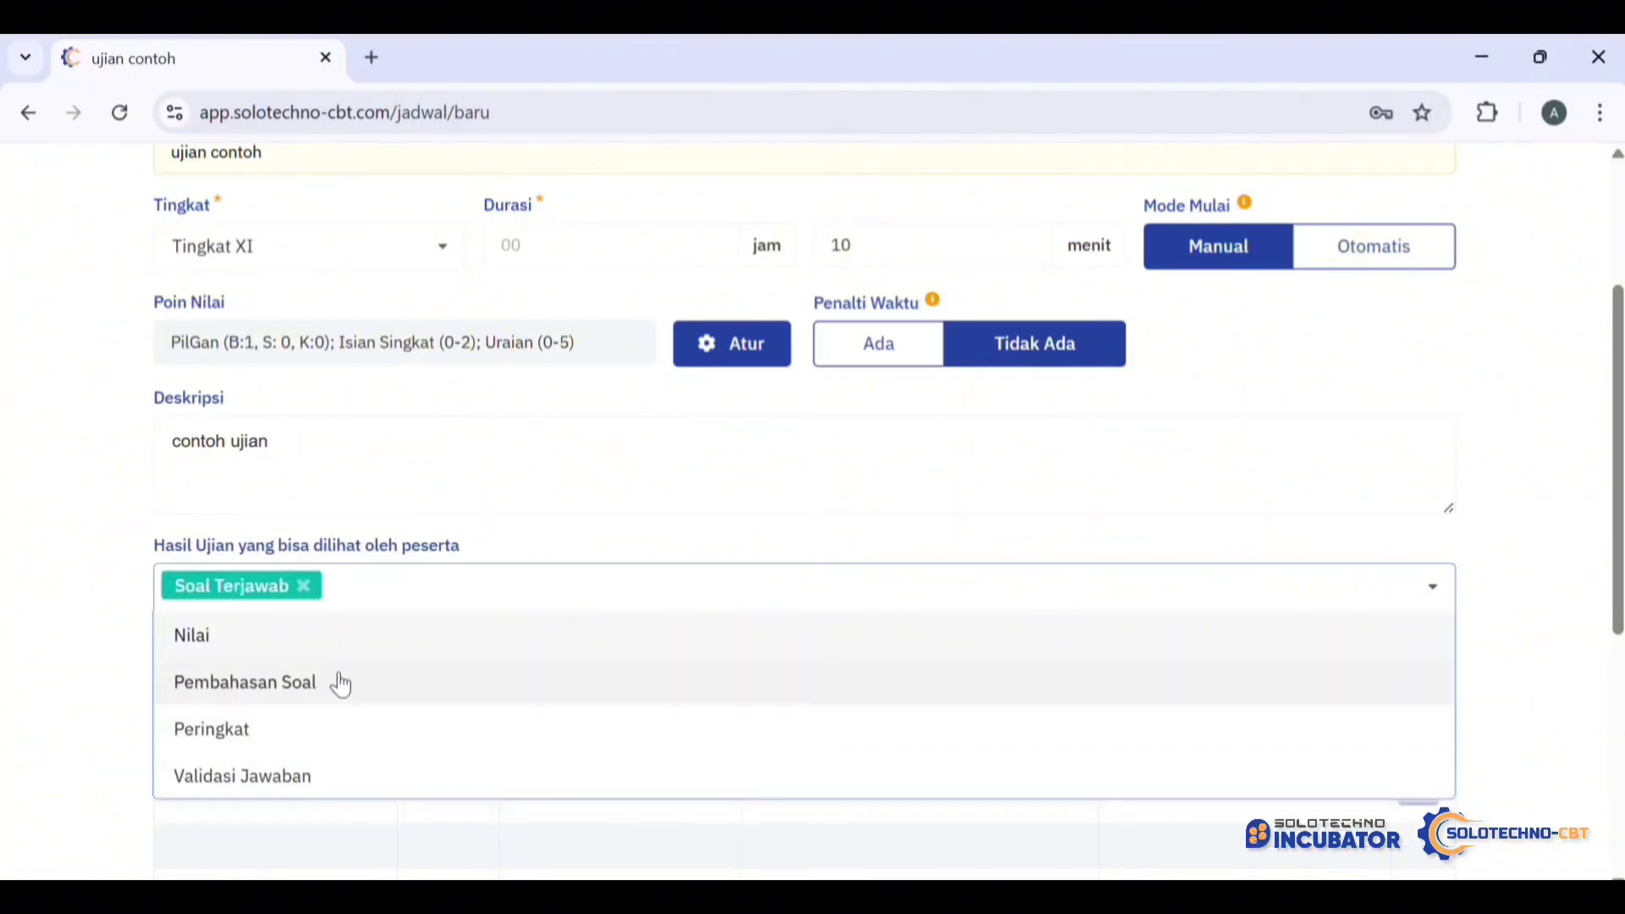
{"action": "left_click", "coordinate": [348, 647]}
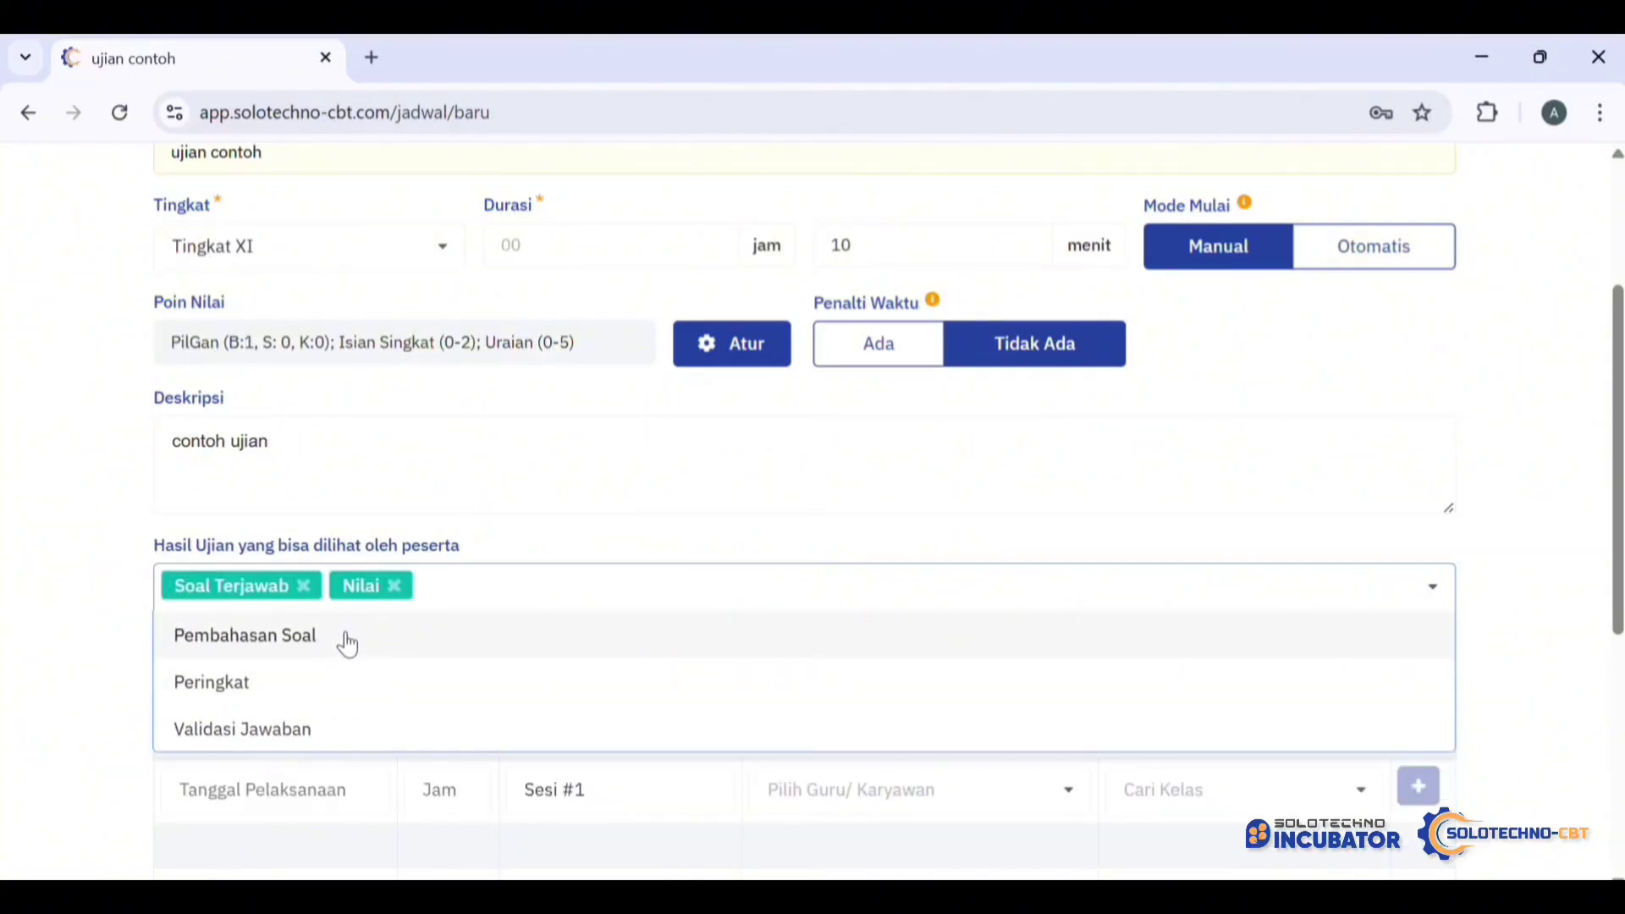
{"action": "left_click", "coordinate": [352, 683]}
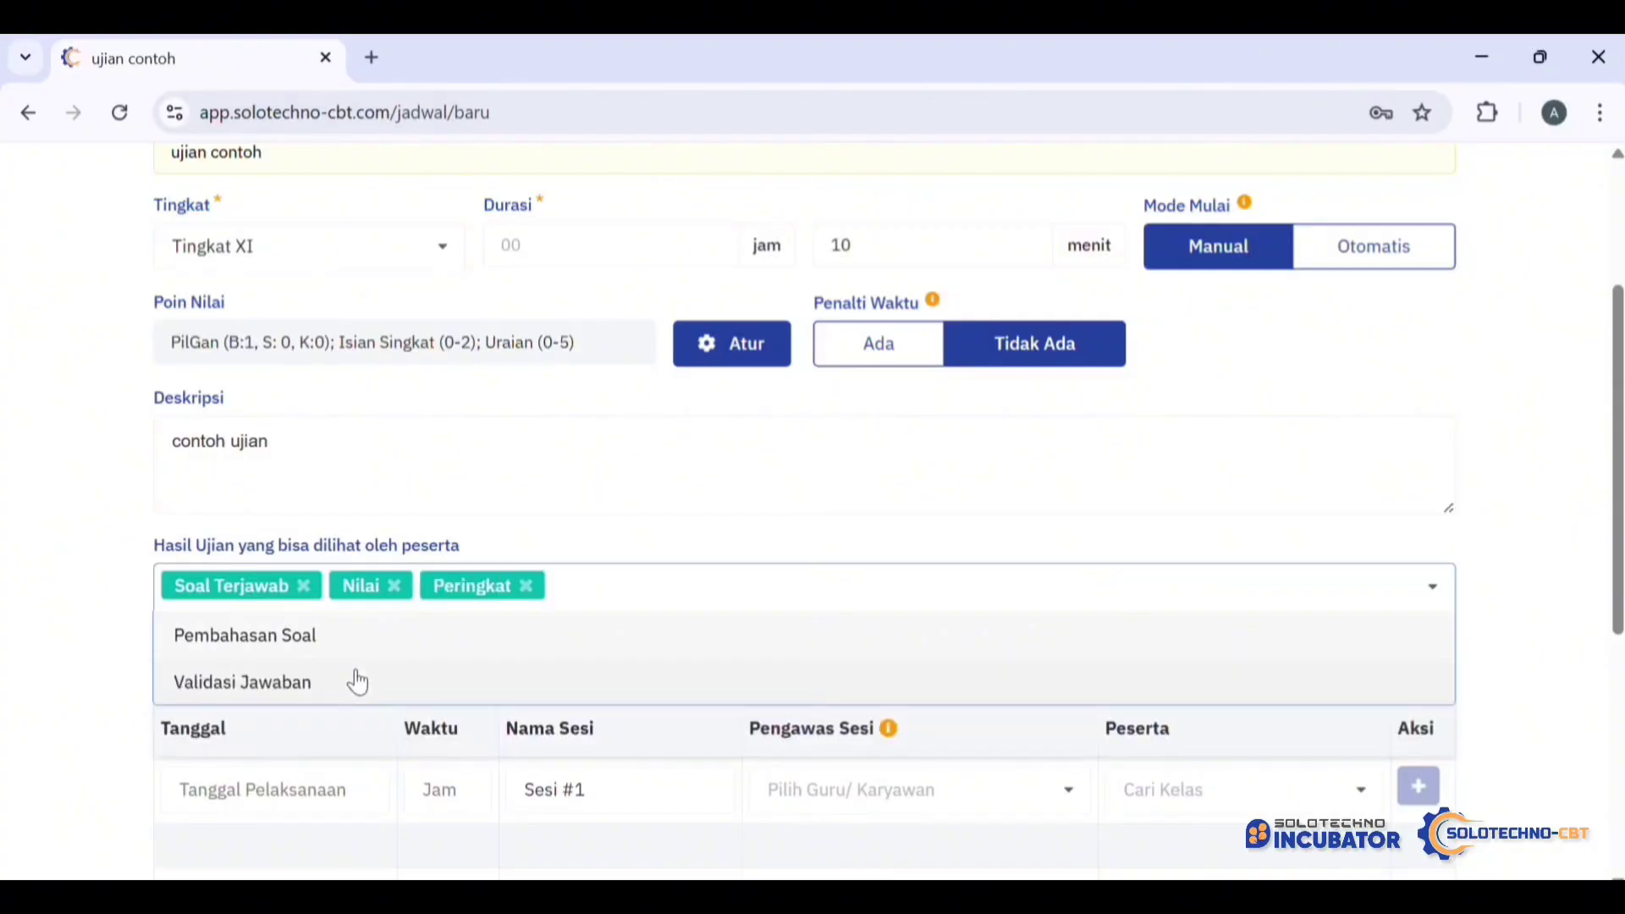
{"action": "left_click", "coordinate": [368, 650]}
{"action": "left_click", "coordinate": [370, 650]}
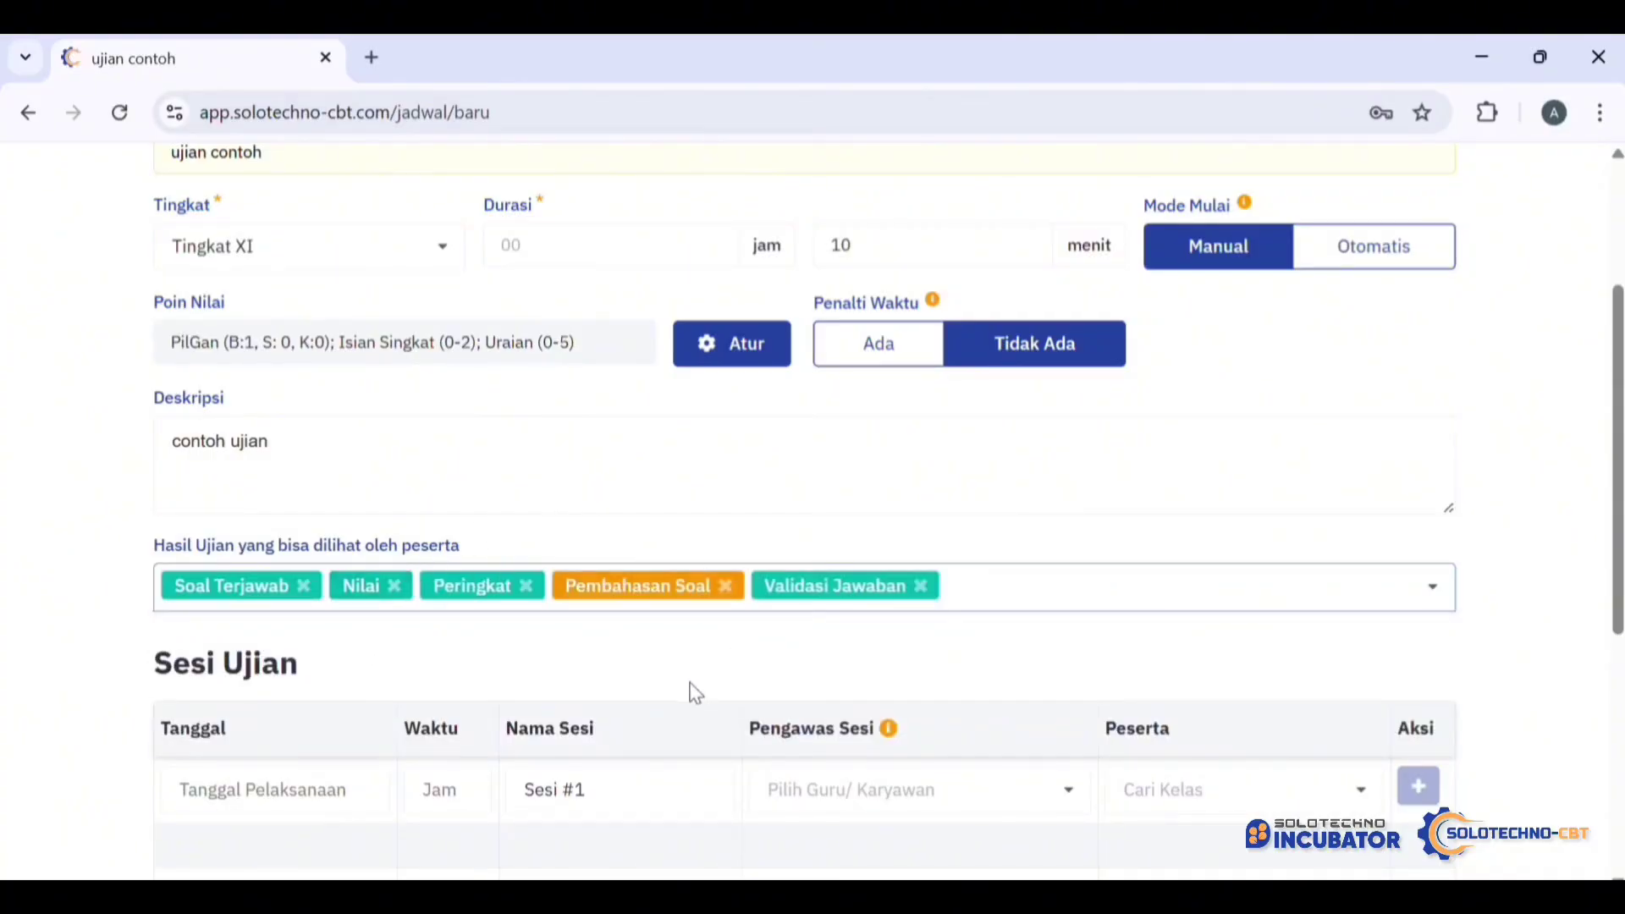
Step: Schedule Sesi #1 for Tuesday, 23 December 2025 at 11:00
{"action": "scroll", "coordinate": [650, 685], "scroll_direction": "down", "scroll_amount": 2}
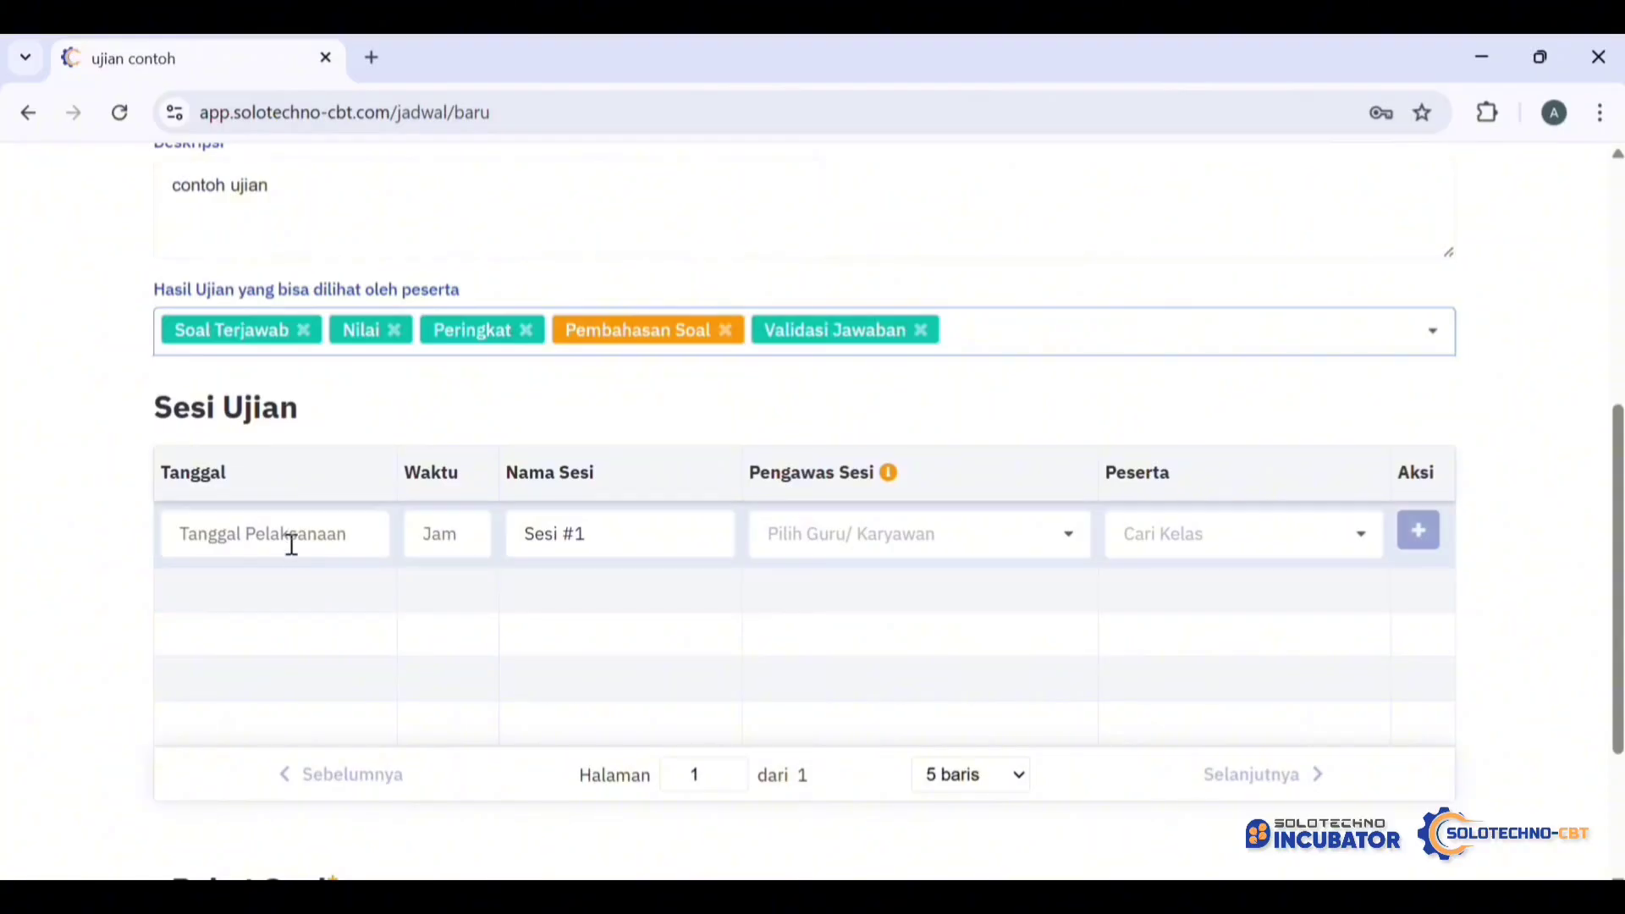
{"action": "left_click", "coordinate": [293, 541]}
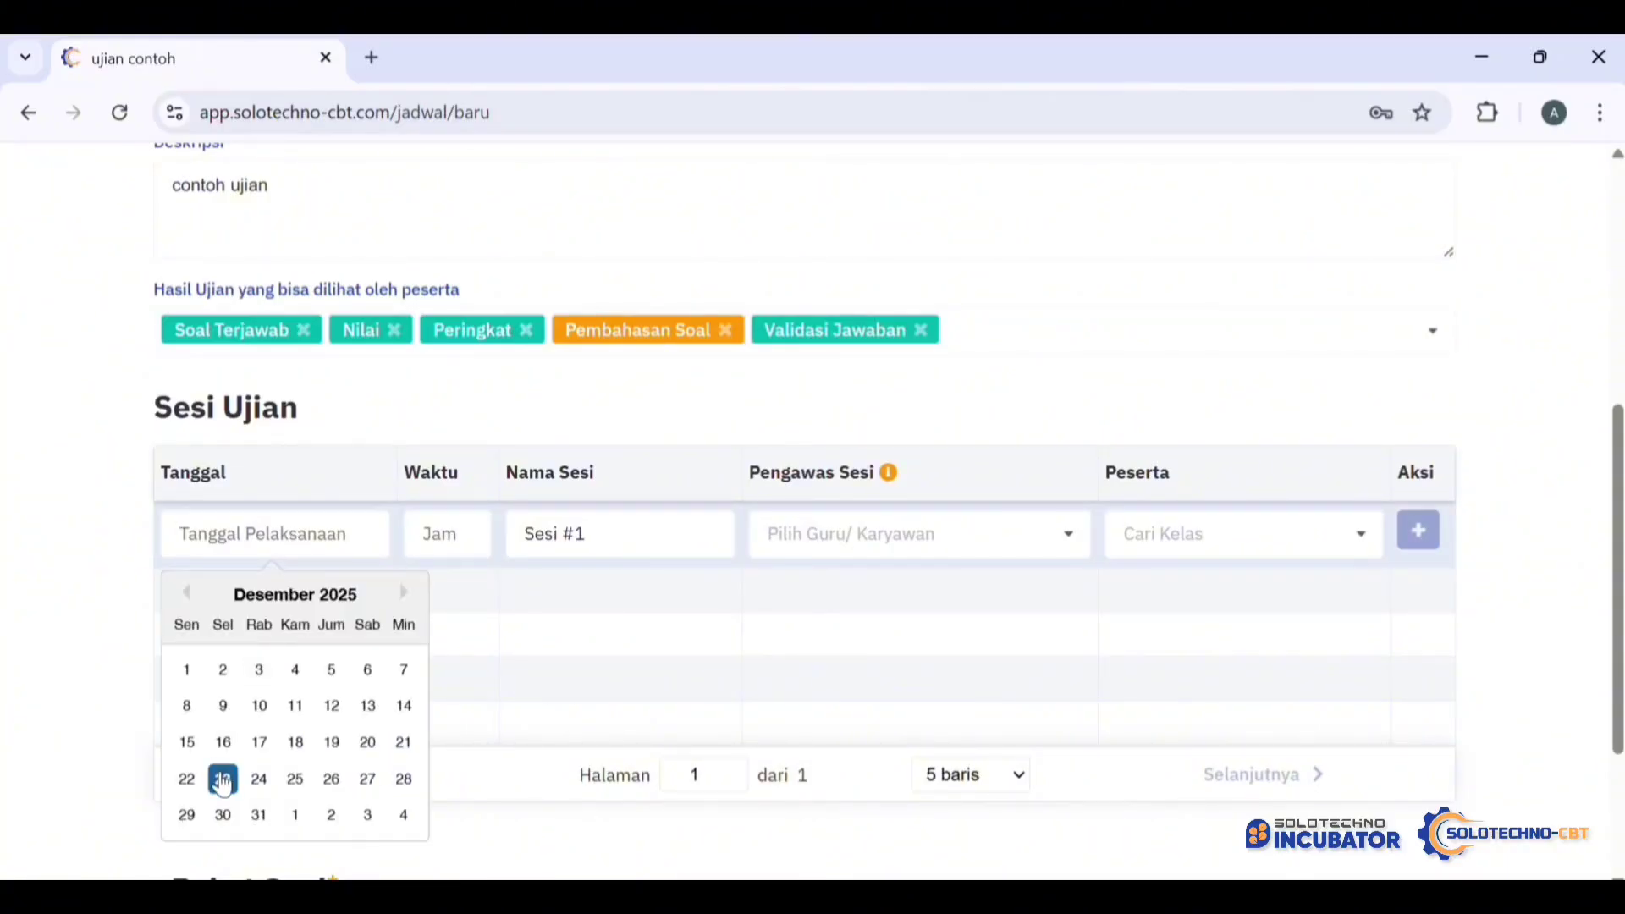
{"action": "left_click", "coordinate": [223, 780]}
{"action": "left_click", "coordinate": [447, 533]}
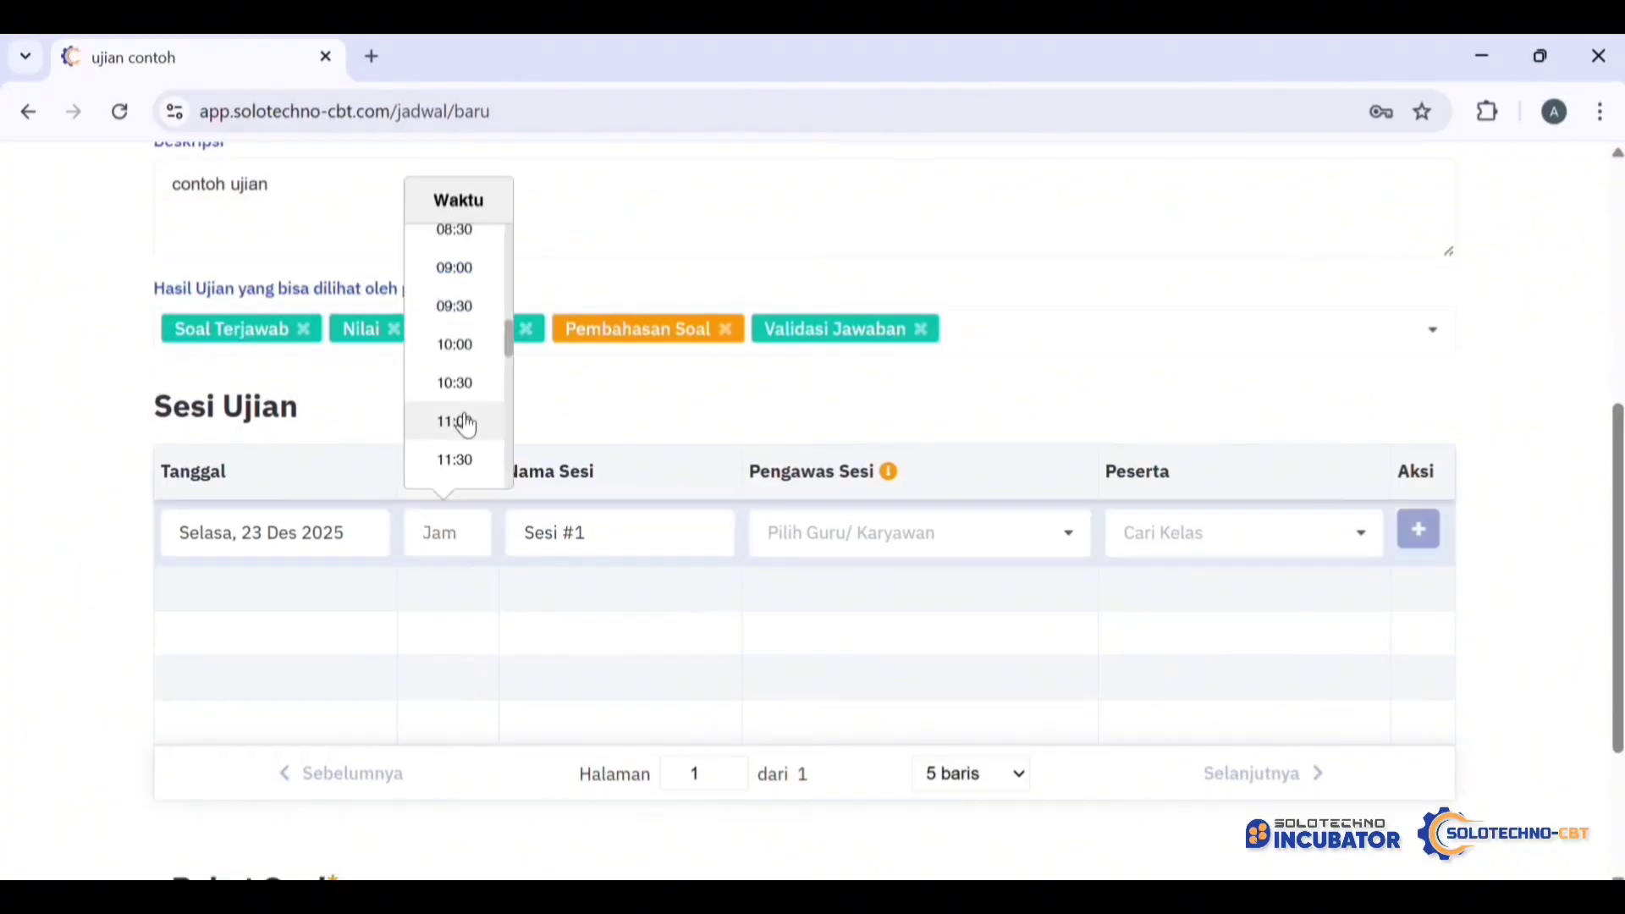
{"action": "left_click", "coordinate": [468, 419]}
Step: Assign Solotechno and the individual staff member as supervisors of Sesi #1, and add the session with class XI-A - UMUM as participants
{"action": "left_click", "coordinate": [762, 531]}
{"action": "left_click", "coordinate": [826, 581]}
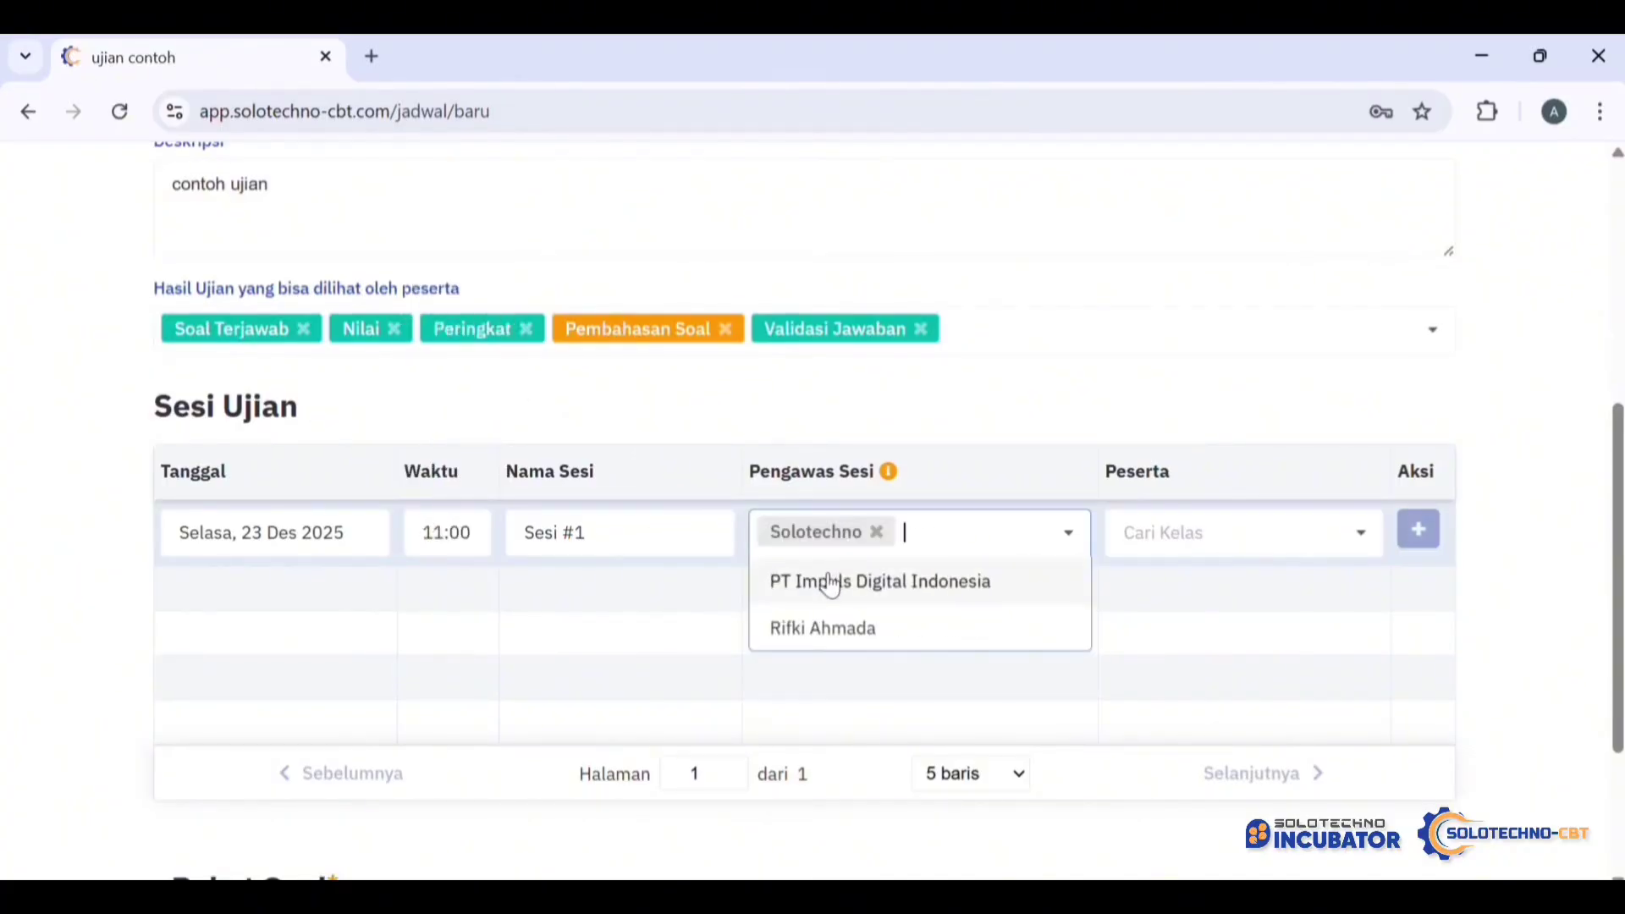
{"action": "left_click", "coordinate": [896, 627]}
{"action": "left_click", "coordinate": [1147, 536]}
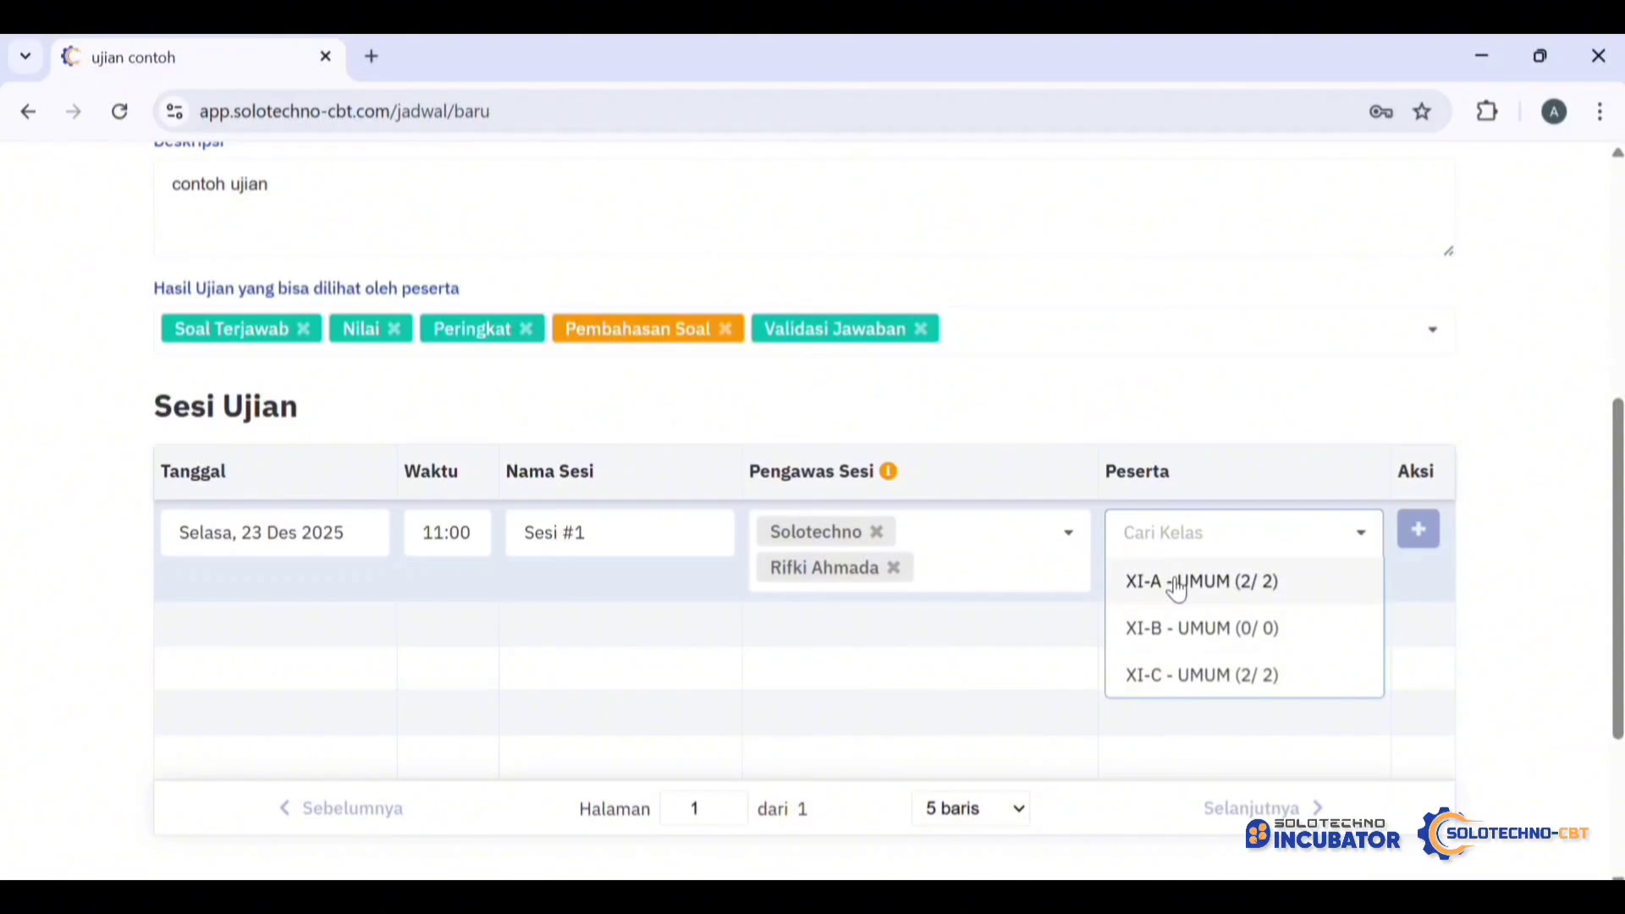
{"action": "left_click", "coordinate": [1177, 584]}
{"action": "scroll", "coordinate": [960, 583], "scroll_direction": "down", "scroll_amount": 3}
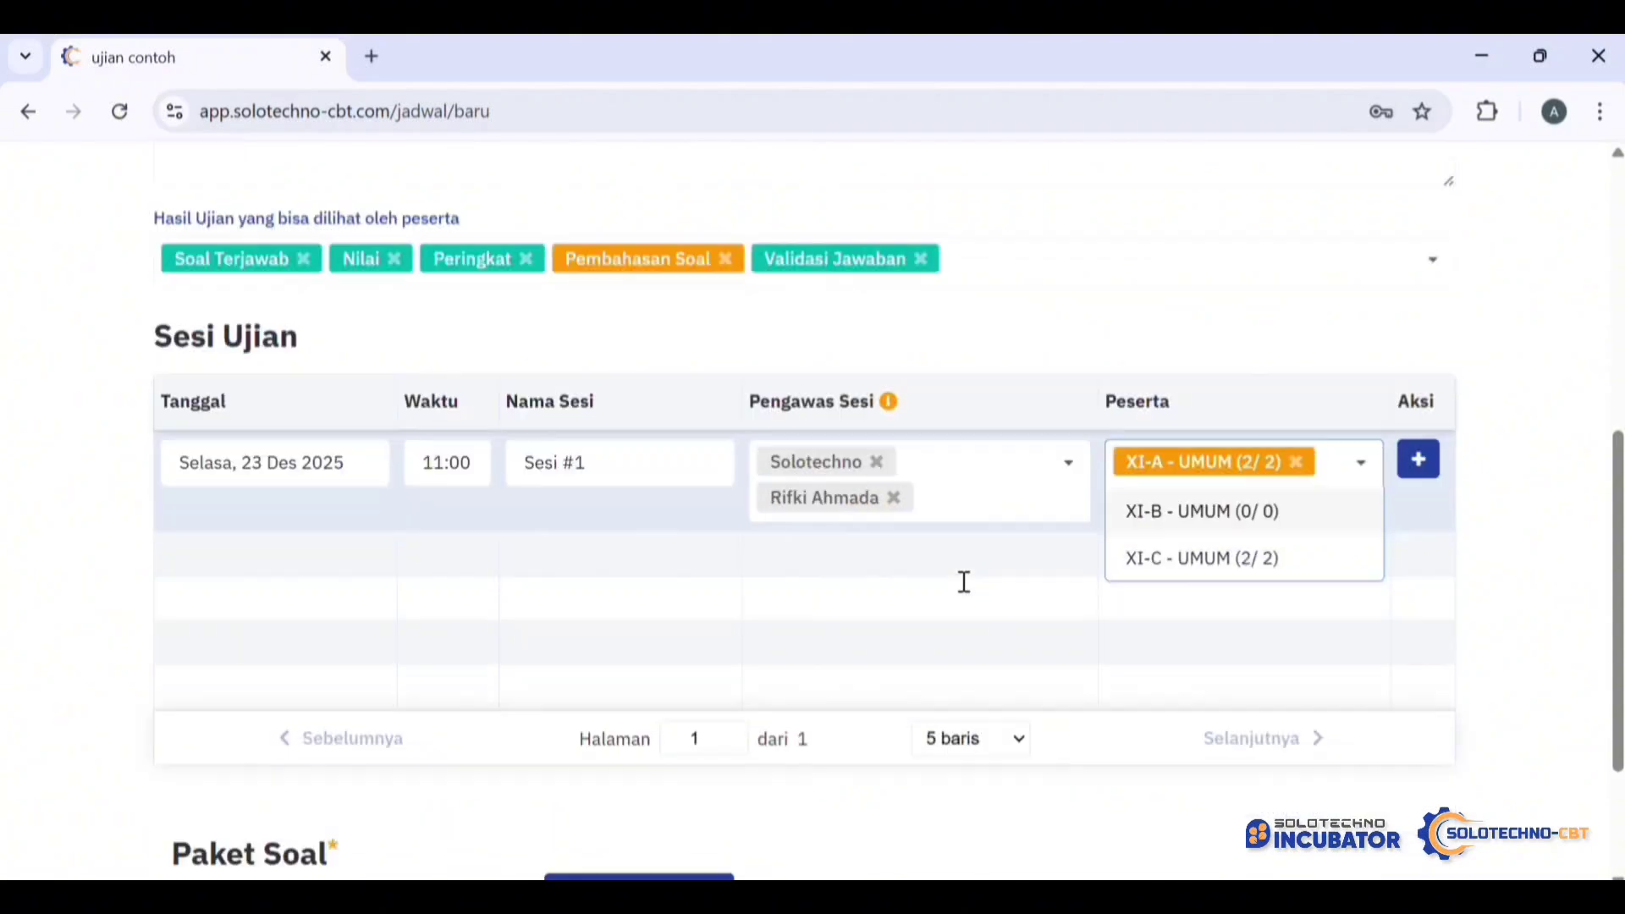
{"action": "scroll", "coordinate": [964, 582], "scroll_direction": "up", "scroll_amount": 3}
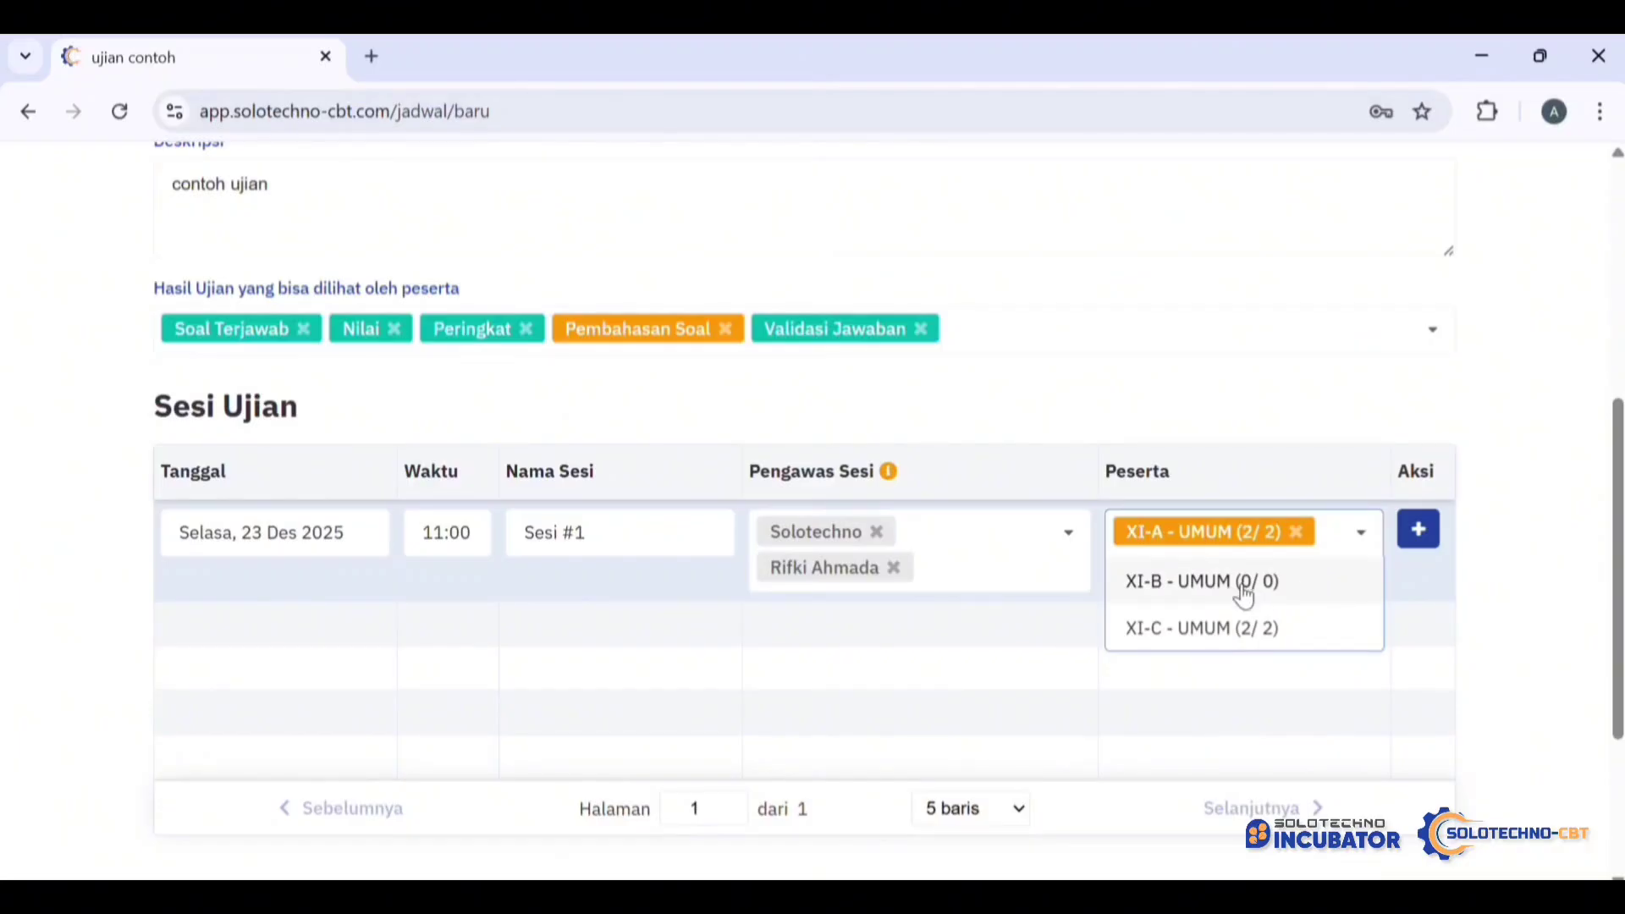
{"action": "left_click", "coordinate": [1419, 530]}
Step: Choose Paket Soal Bahasa Inggris as the exam's question package
{"action": "scroll", "coordinate": [864, 740], "scroll_direction": "down", "scroll_amount": 3}
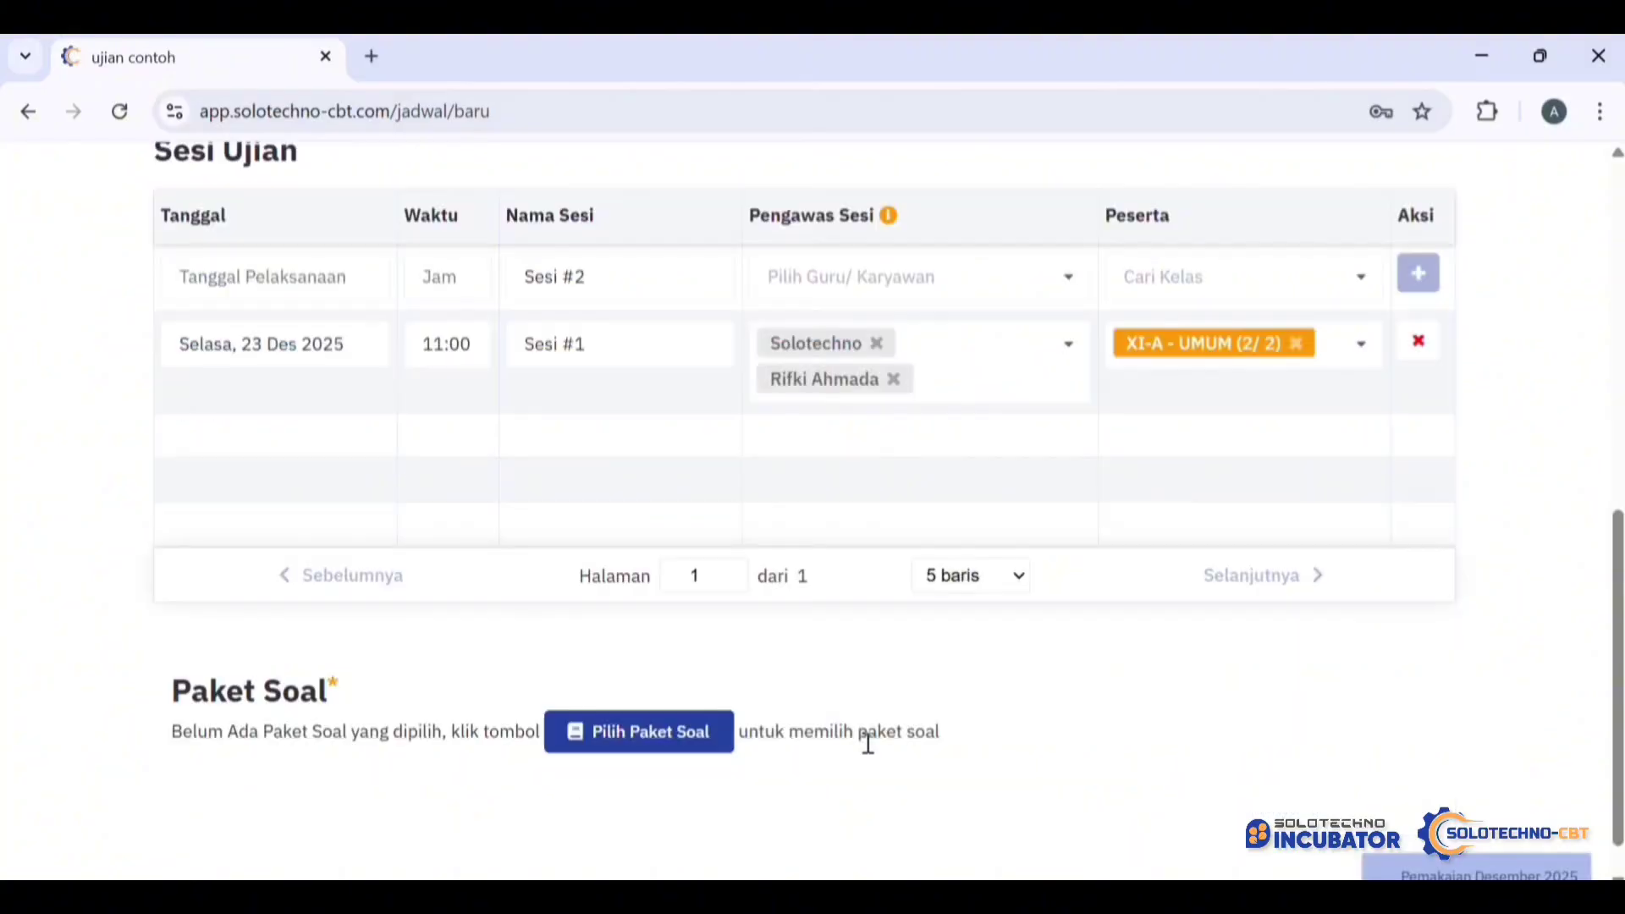
{"action": "left_click", "coordinate": [641, 743]}
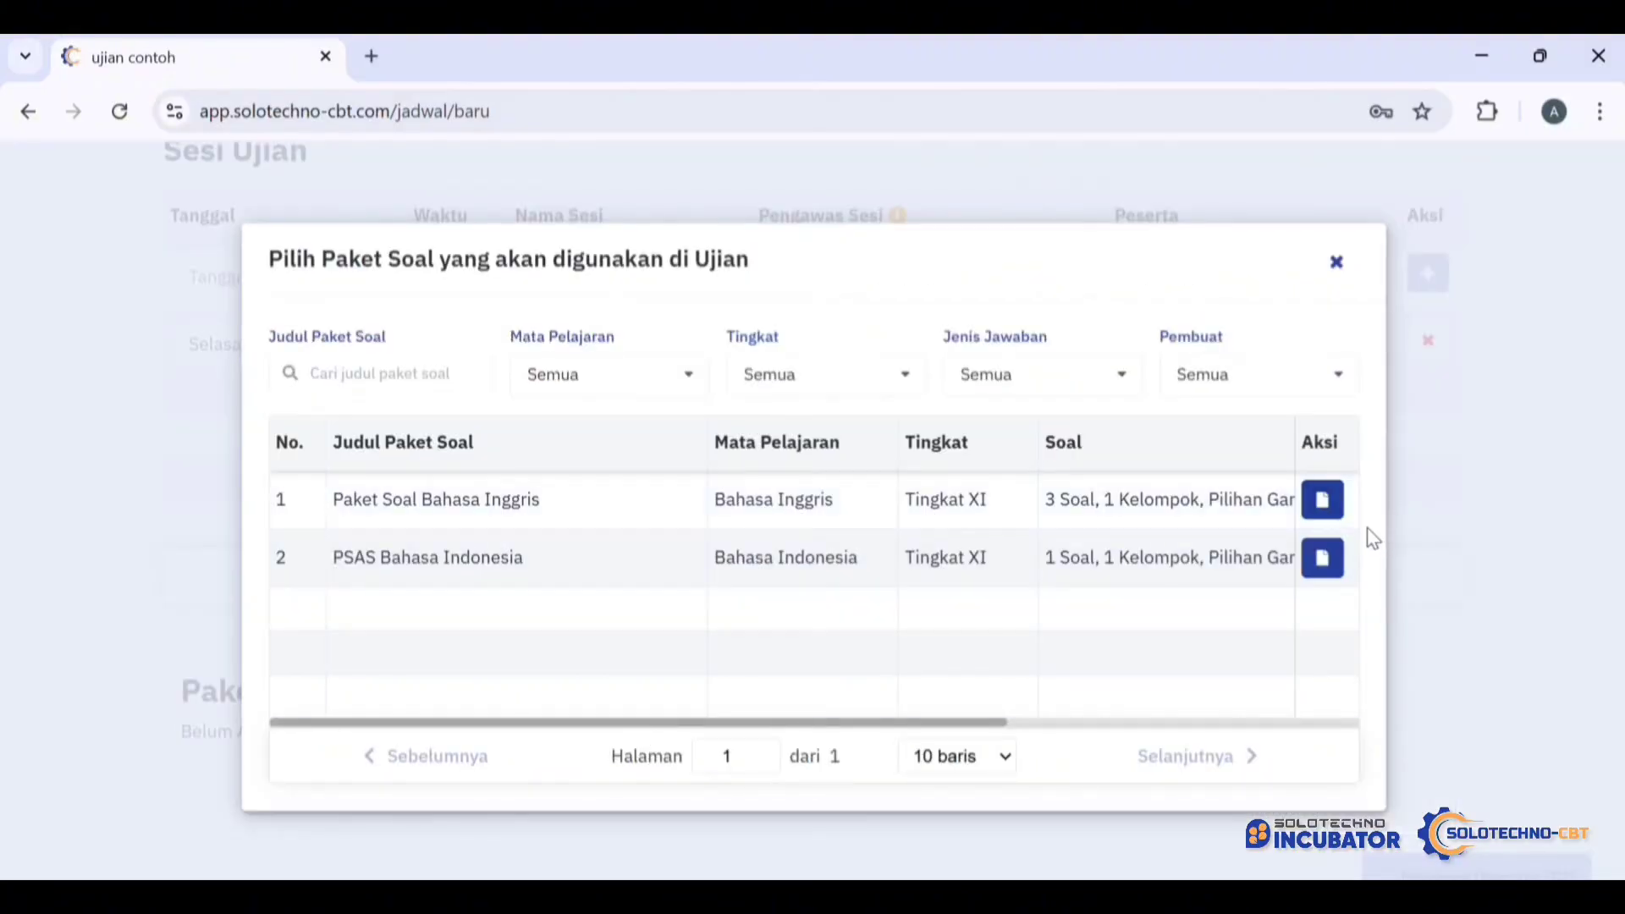
{"action": "left_click", "coordinate": [1322, 507]}
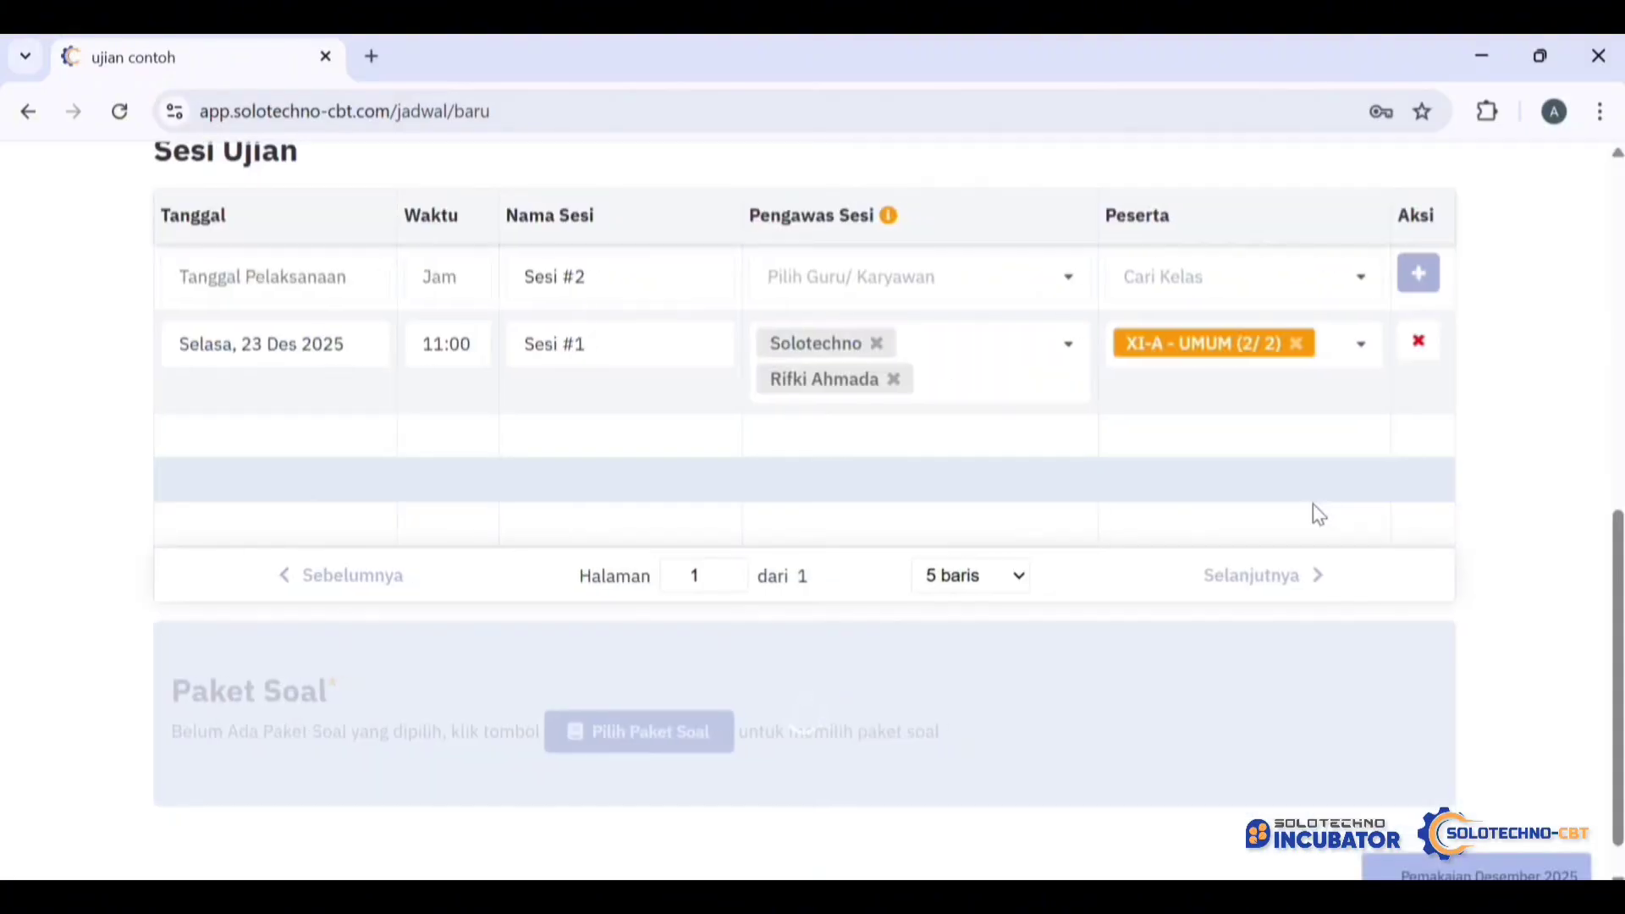
Step: Try a count of 2 questions for Kelompok Soal #1, and restore it to 3 questions in Acak order
{"action": "scroll", "coordinate": [757, 610], "scroll_direction": "down", "scroll_amount": 3}
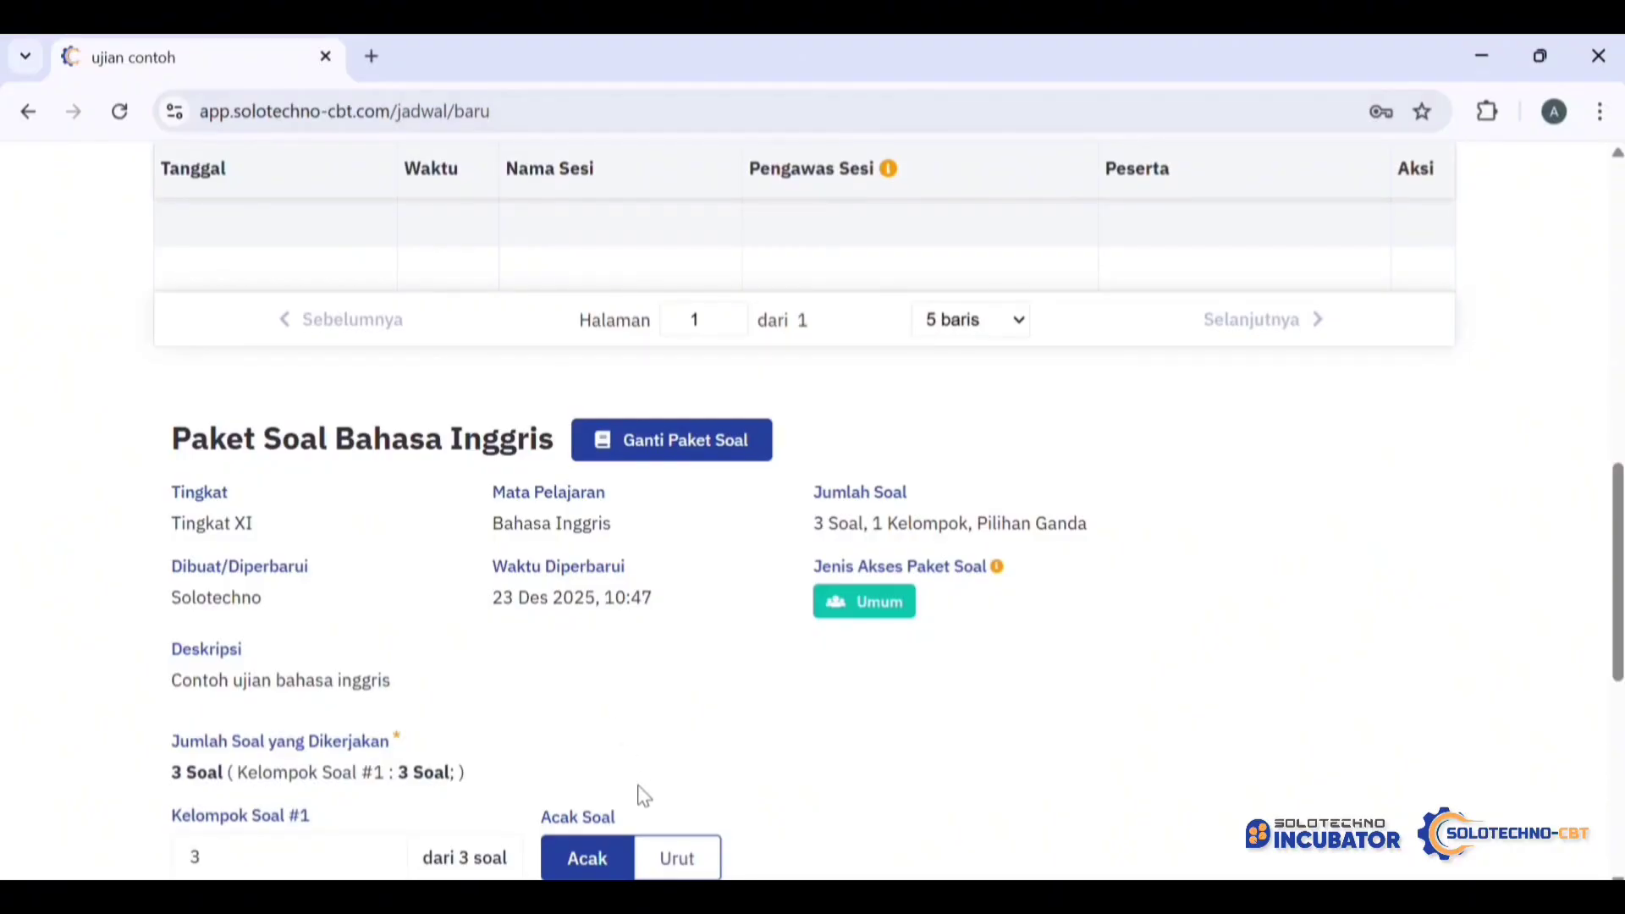
{"action": "scroll", "coordinate": [643, 795], "scroll_direction": "down", "scroll_amount": 5}
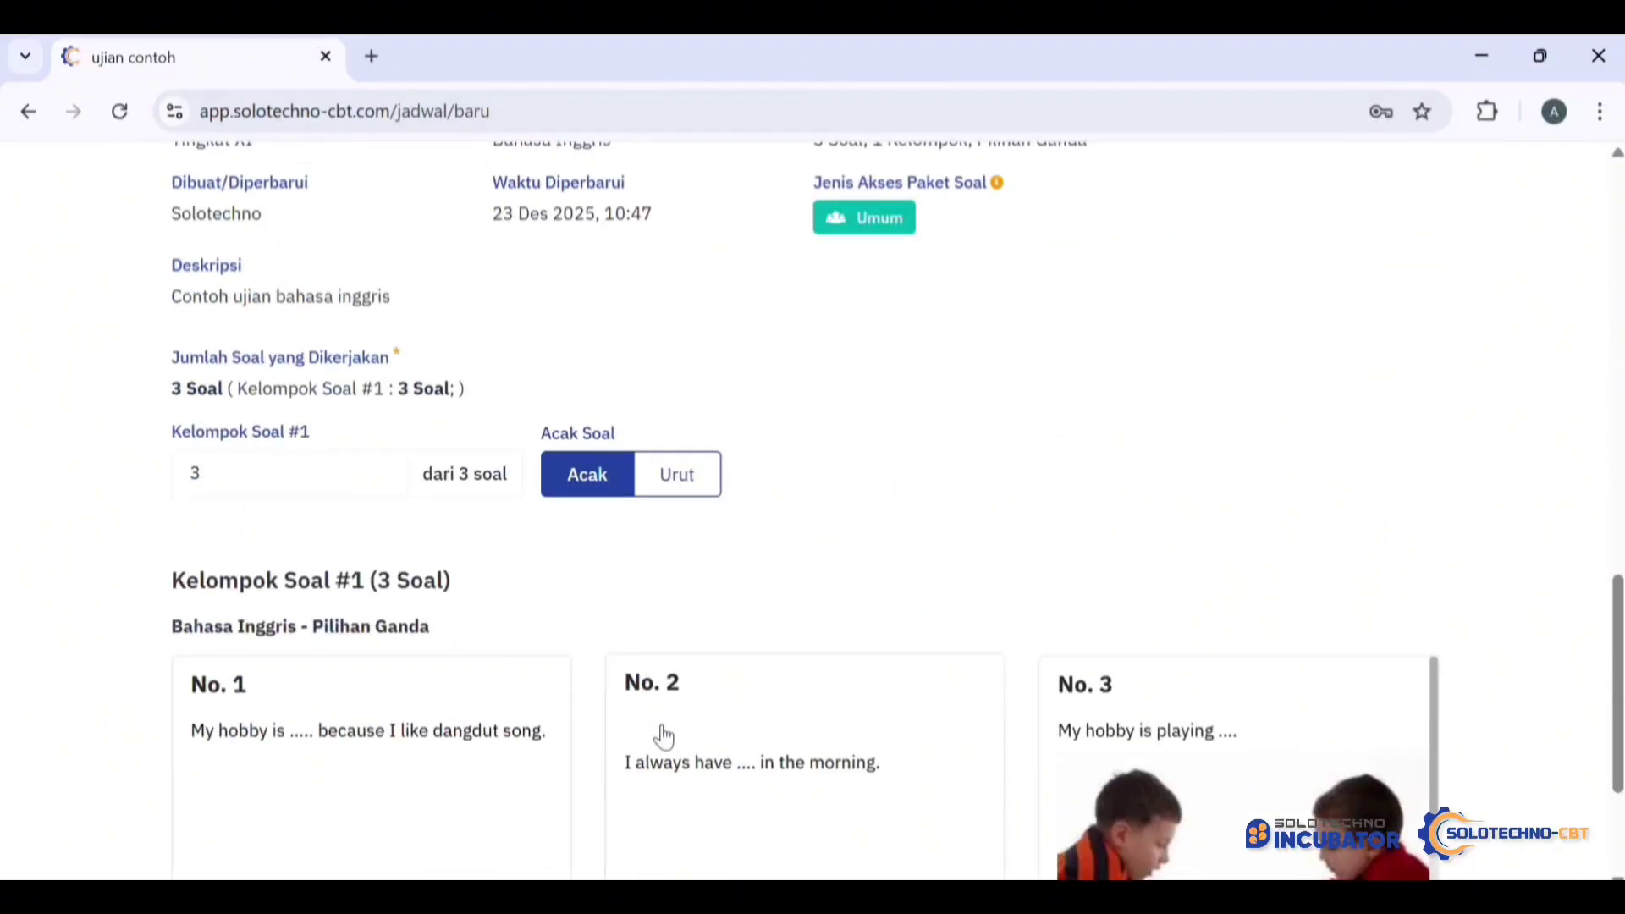
{"action": "left_click", "coordinate": [682, 475]}
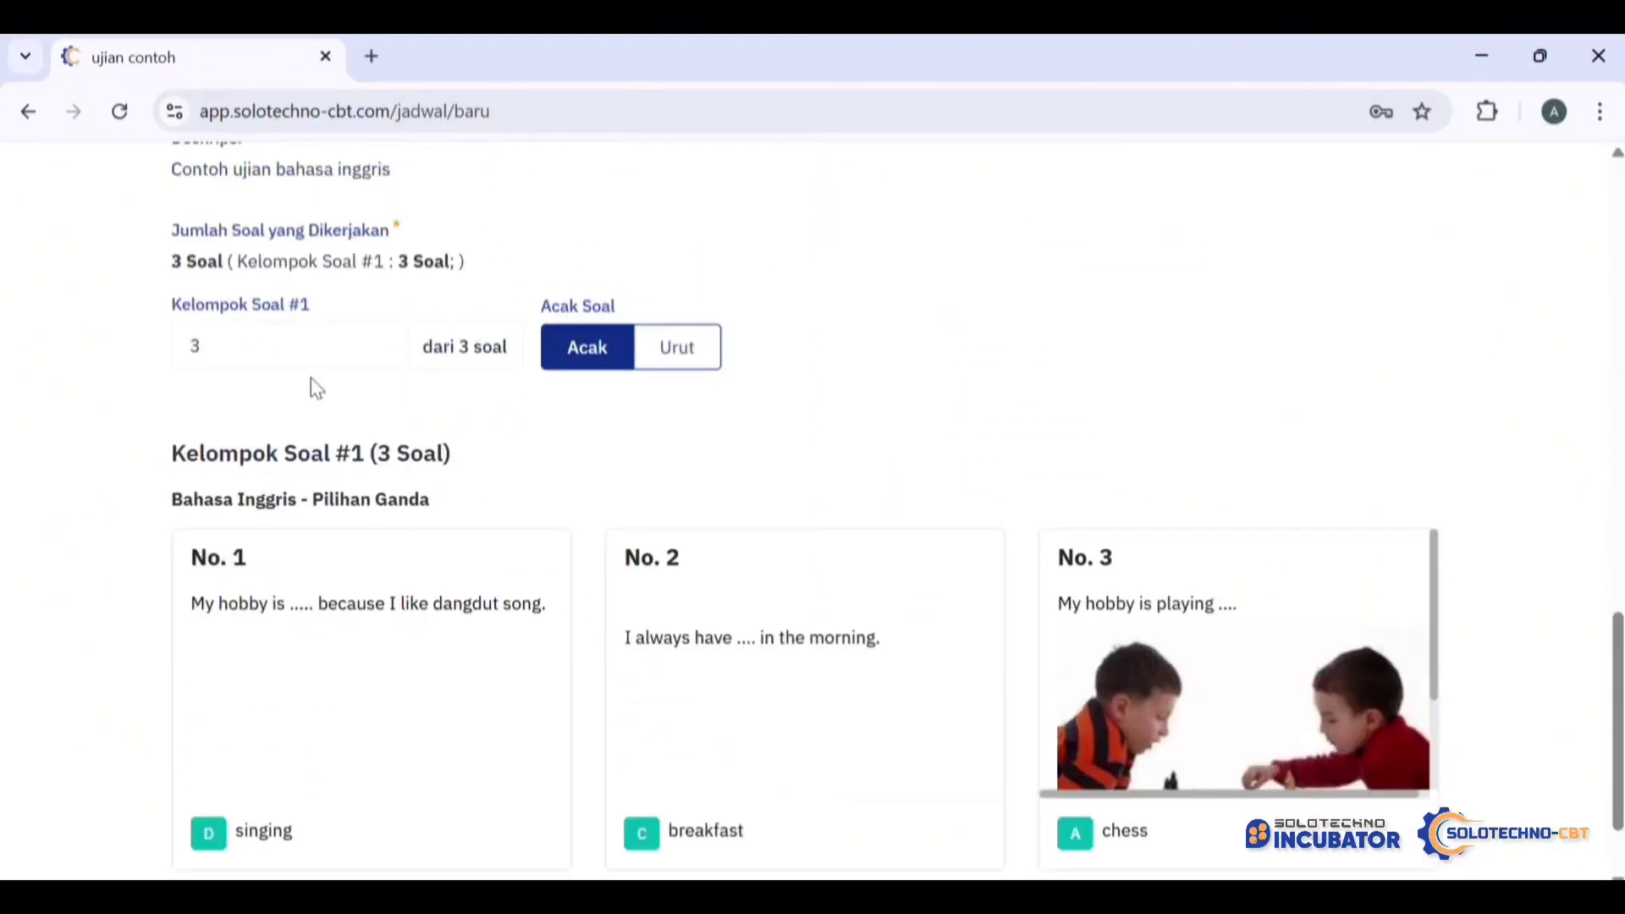
{"action": "left_click", "coordinate": [258, 335]}
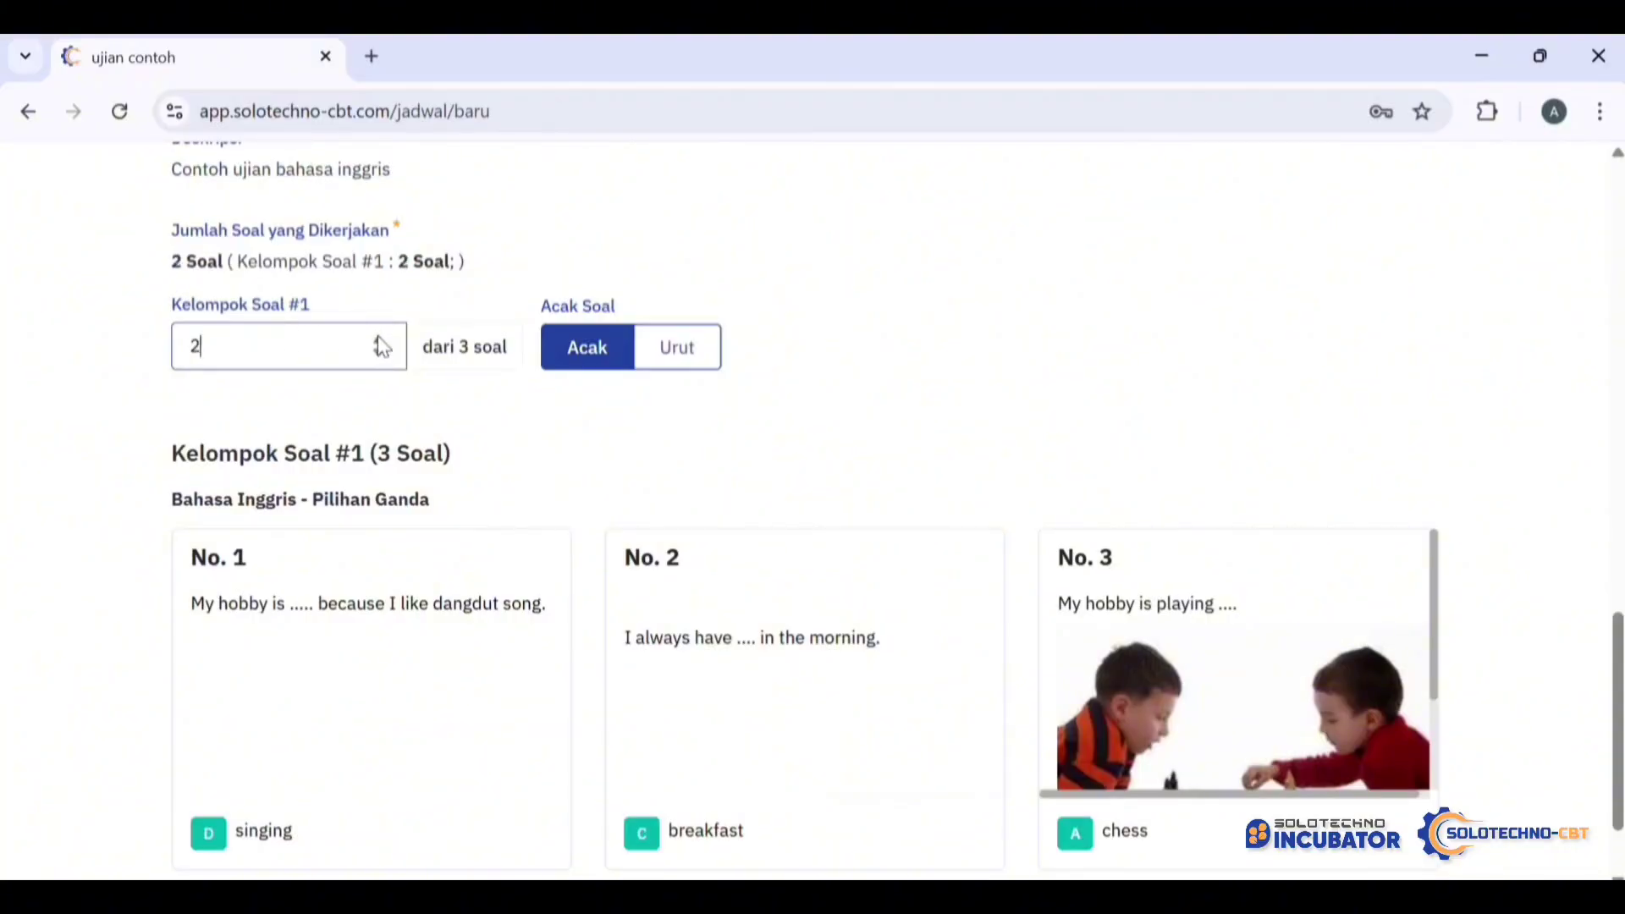
{"action": "scroll", "coordinate": [566, 453], "scroll_direction": "up", "scroll_amount": 2}
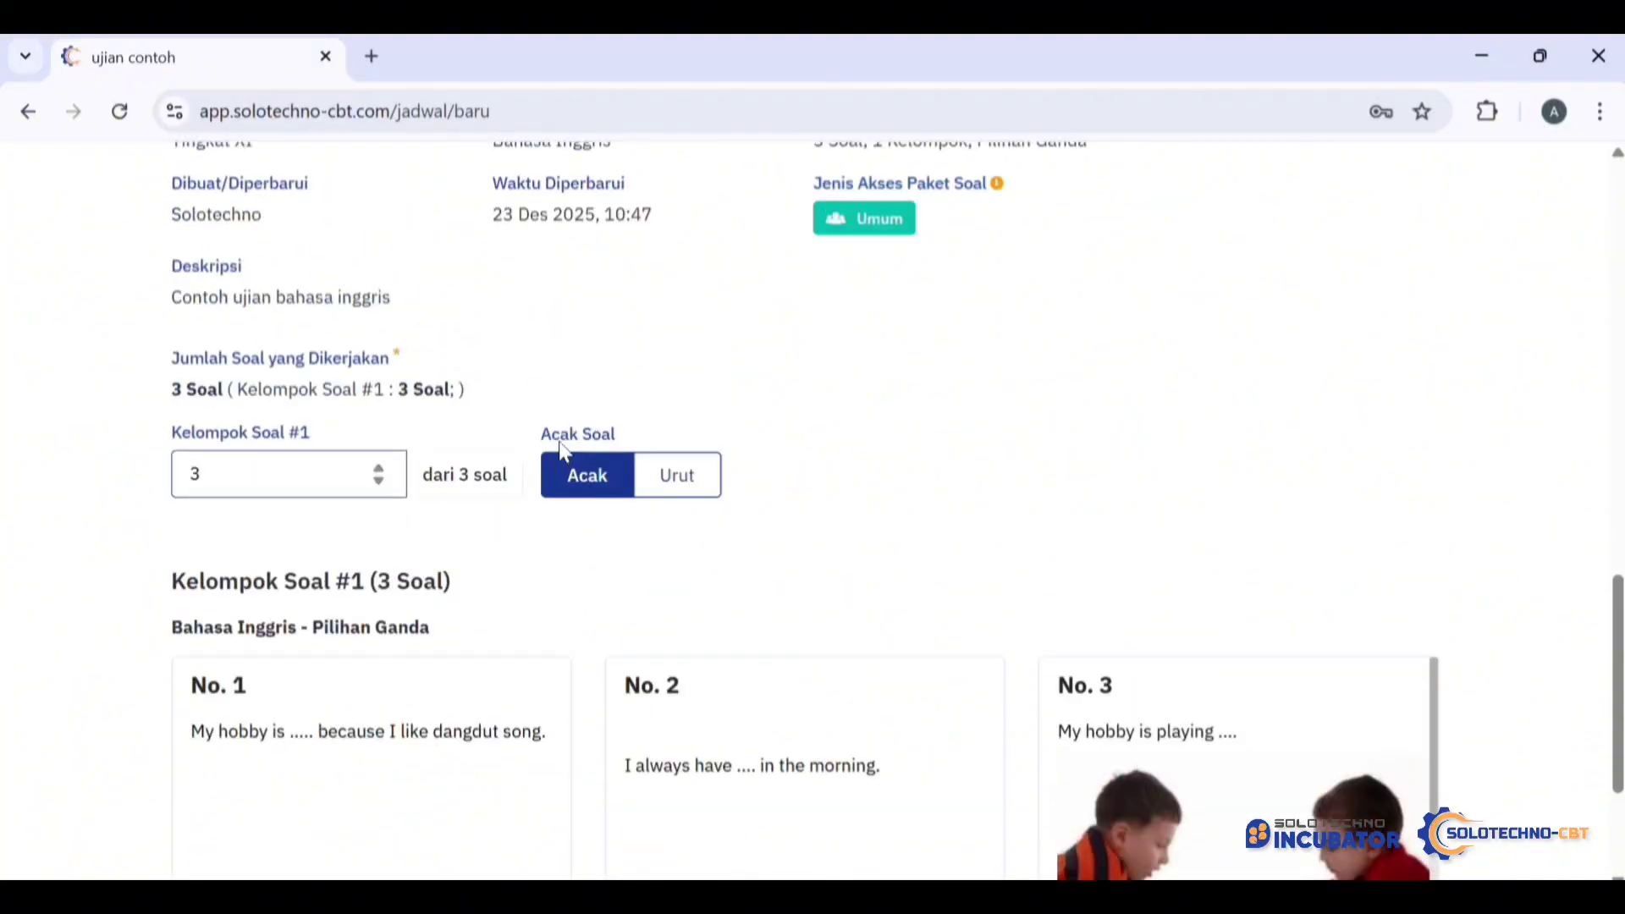
{"action": "scroll", "coordinate": [565, 453], "scroll_direction": "down", "scroll_amount": 1}
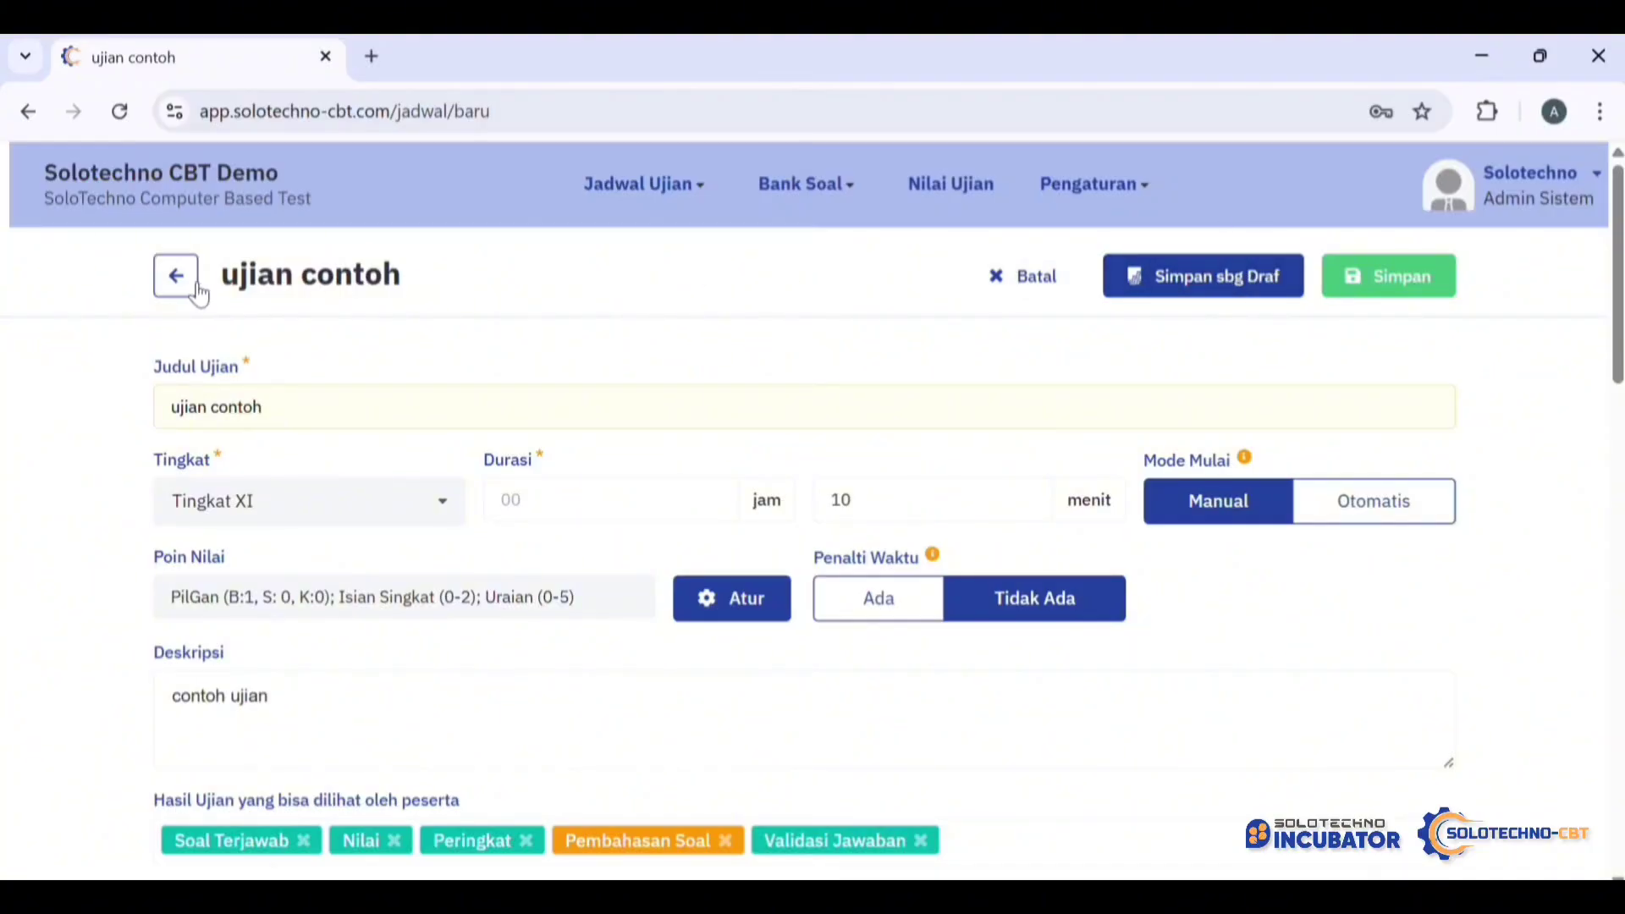
Step: Save the "ujian contoh" exam schedule and open the detail page of its Sesi #1
{"action": "left_click", "coordinate": [1259, 279]}
{"action": "scroll", "coordinate": [677, 407], "scroll_direction": "up", "scroll_amount": 6}
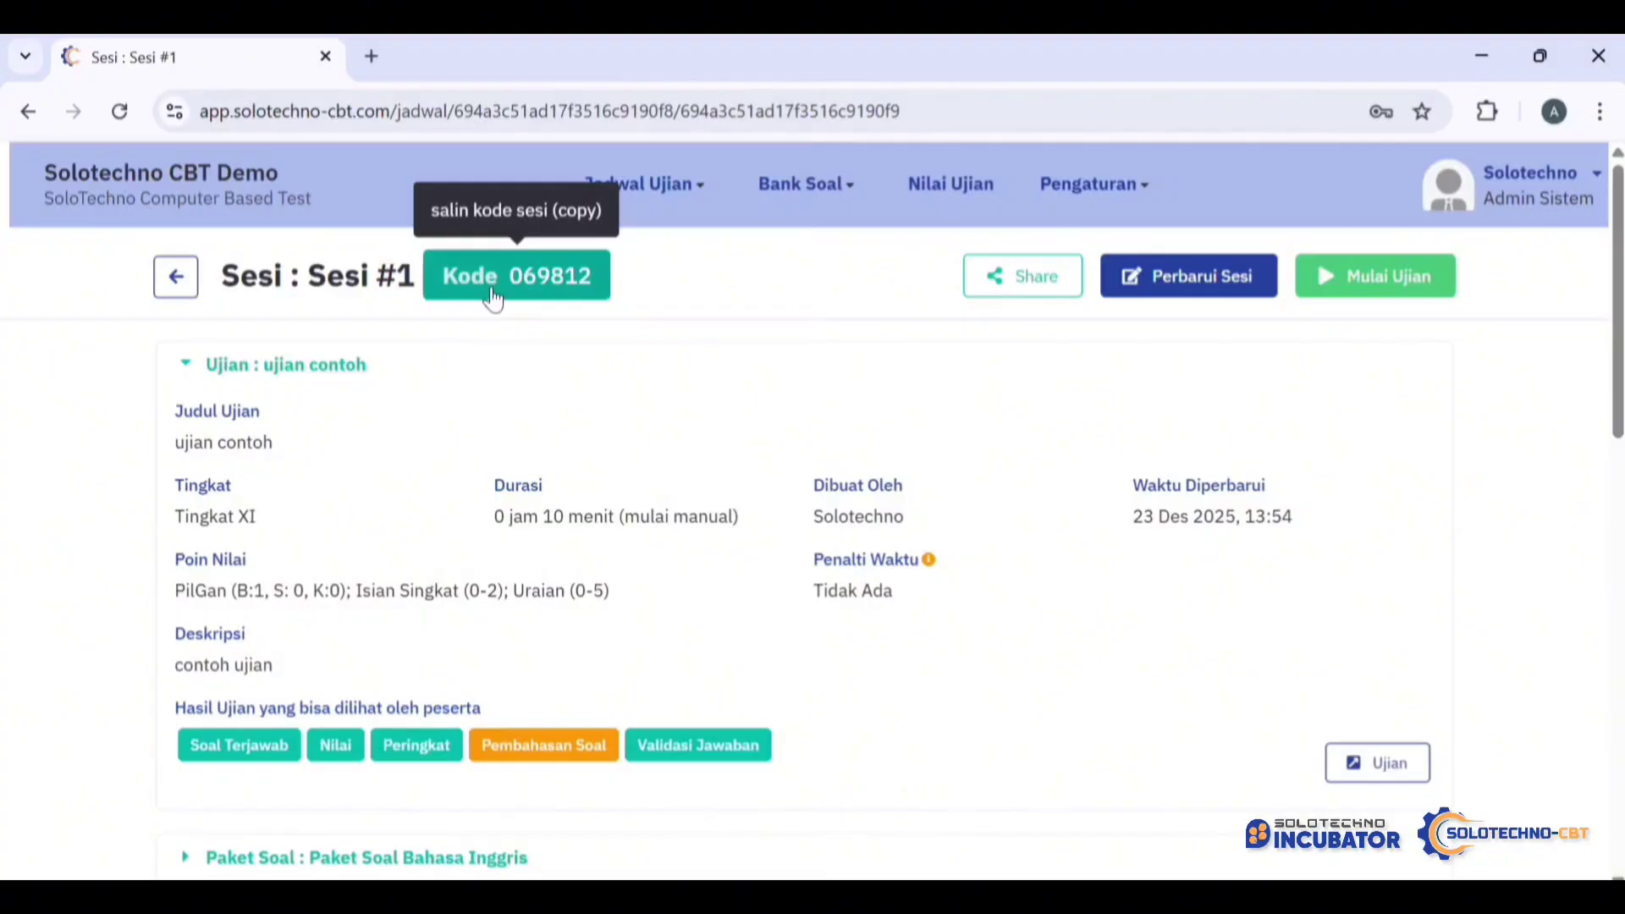
Step: Open the sharing options for Sesi #1 and copy the session's URL
{"action": "left_click", "coordinate": [1021, 292]}
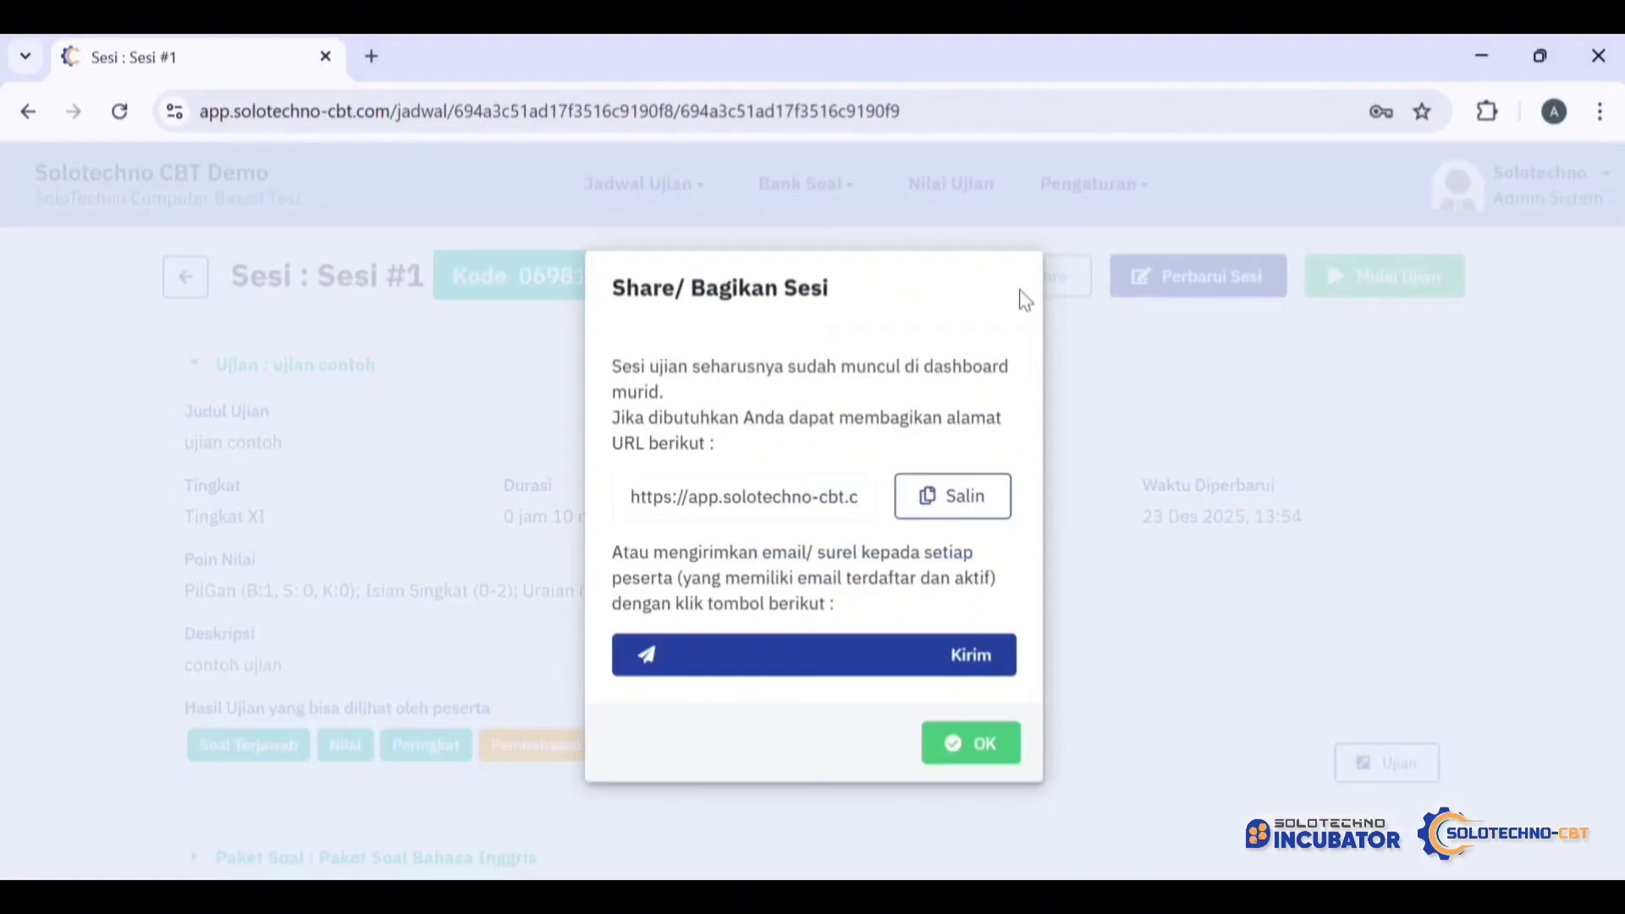
{"action": "left_click", "coordinate": [935, 516]}
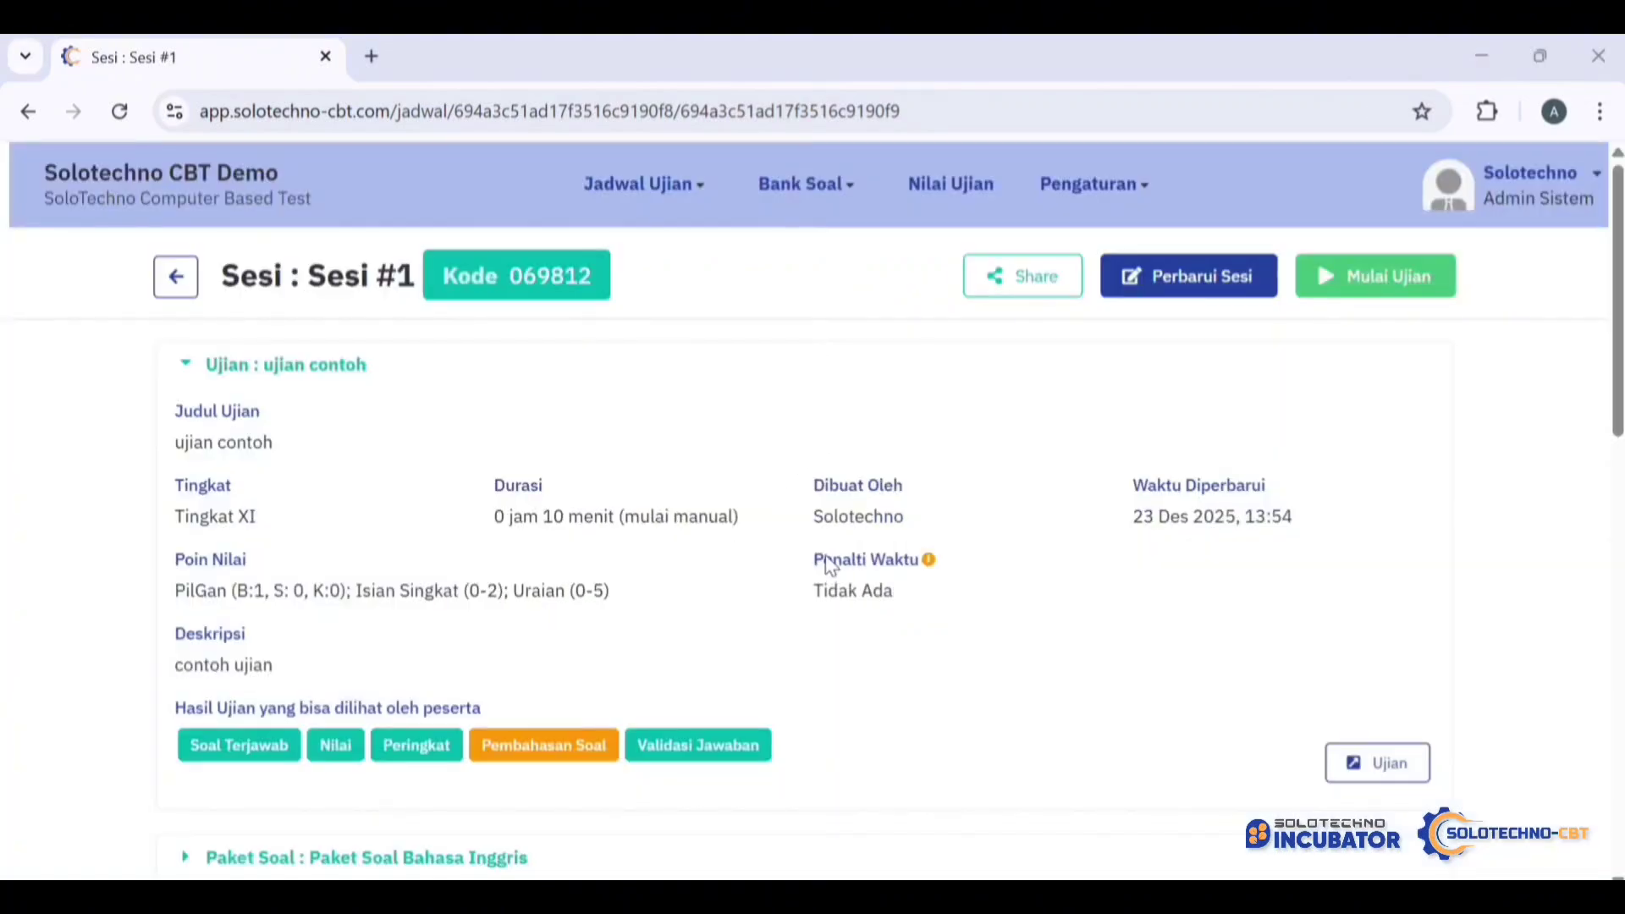
Step: Update Sesi #1 by excluding the second student in the participant list from the session
{"action": "scroll", "coordinate": [827, 565], "scroll_direction": "down", "scroll_amount": 4}
{"action": "scroll", "coordinate": [829, 562], "scroll_direction": "down", "scroll_amount": 3}
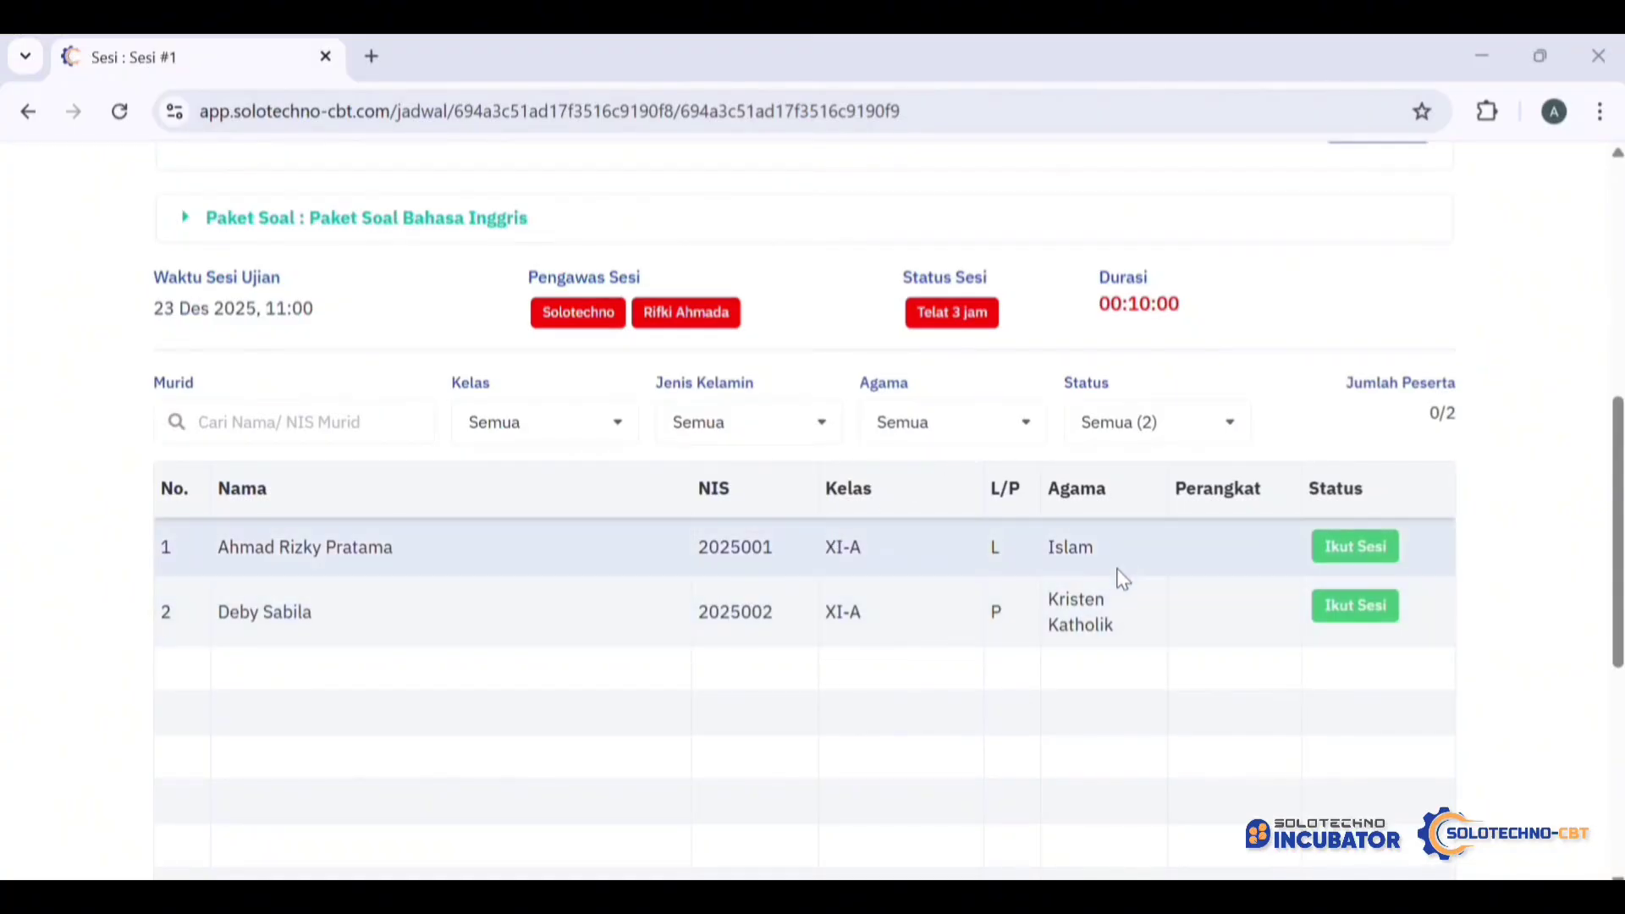
{"action": "scroll", "coordinate": [1125, 565], "scroll_direction": "up", "scroll_amount": 7}
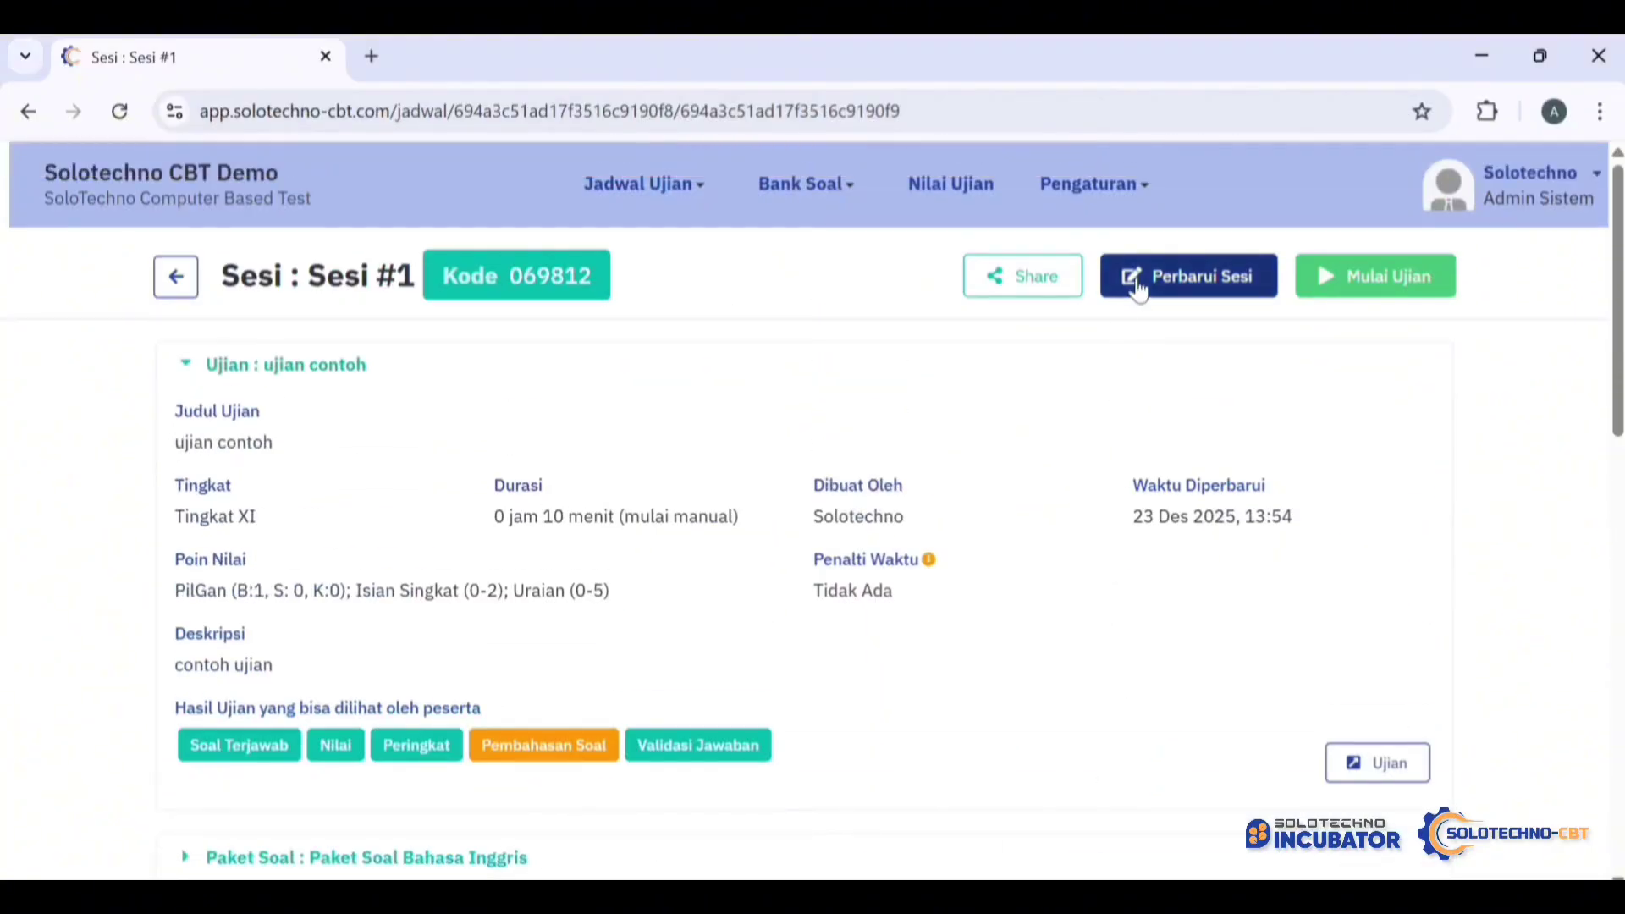
{"action": "left_click", "coordinate": [1136, 292]}
{"action": "scroll", "coordinate": [1193, 682], "scroll_direction": "down", "scroll_amount": 2}
{"action": "scroll", "coordinate": [1193, 682], "scroll_direction": "down", "scroll_amount": 1}
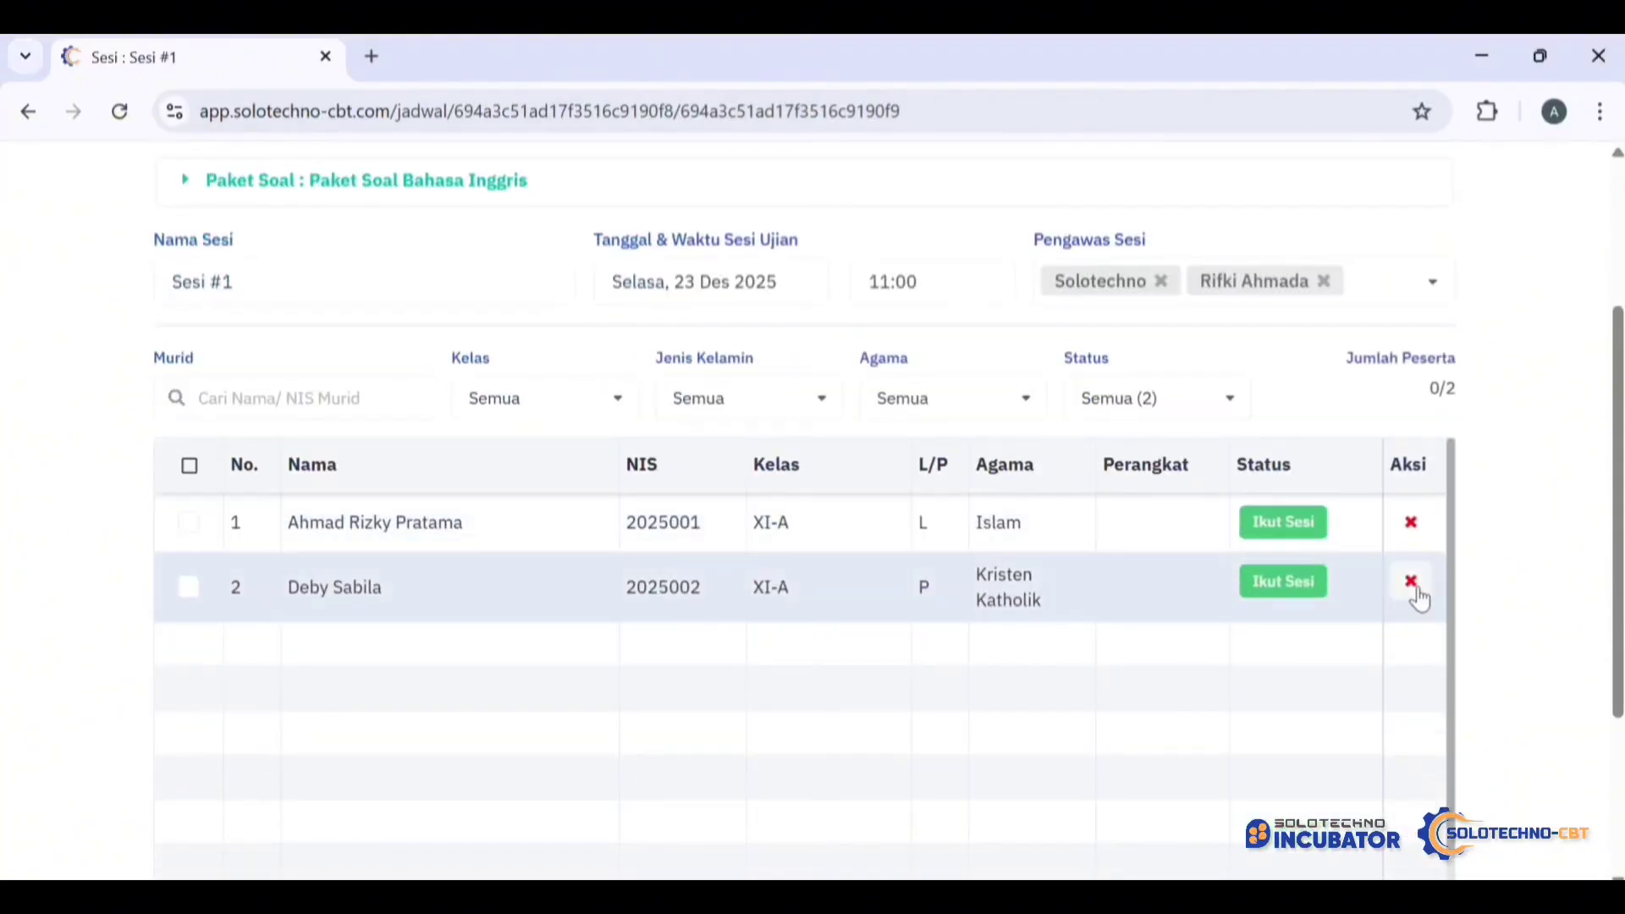
{"action": "left_click", "coordinate": [1411, 582]}
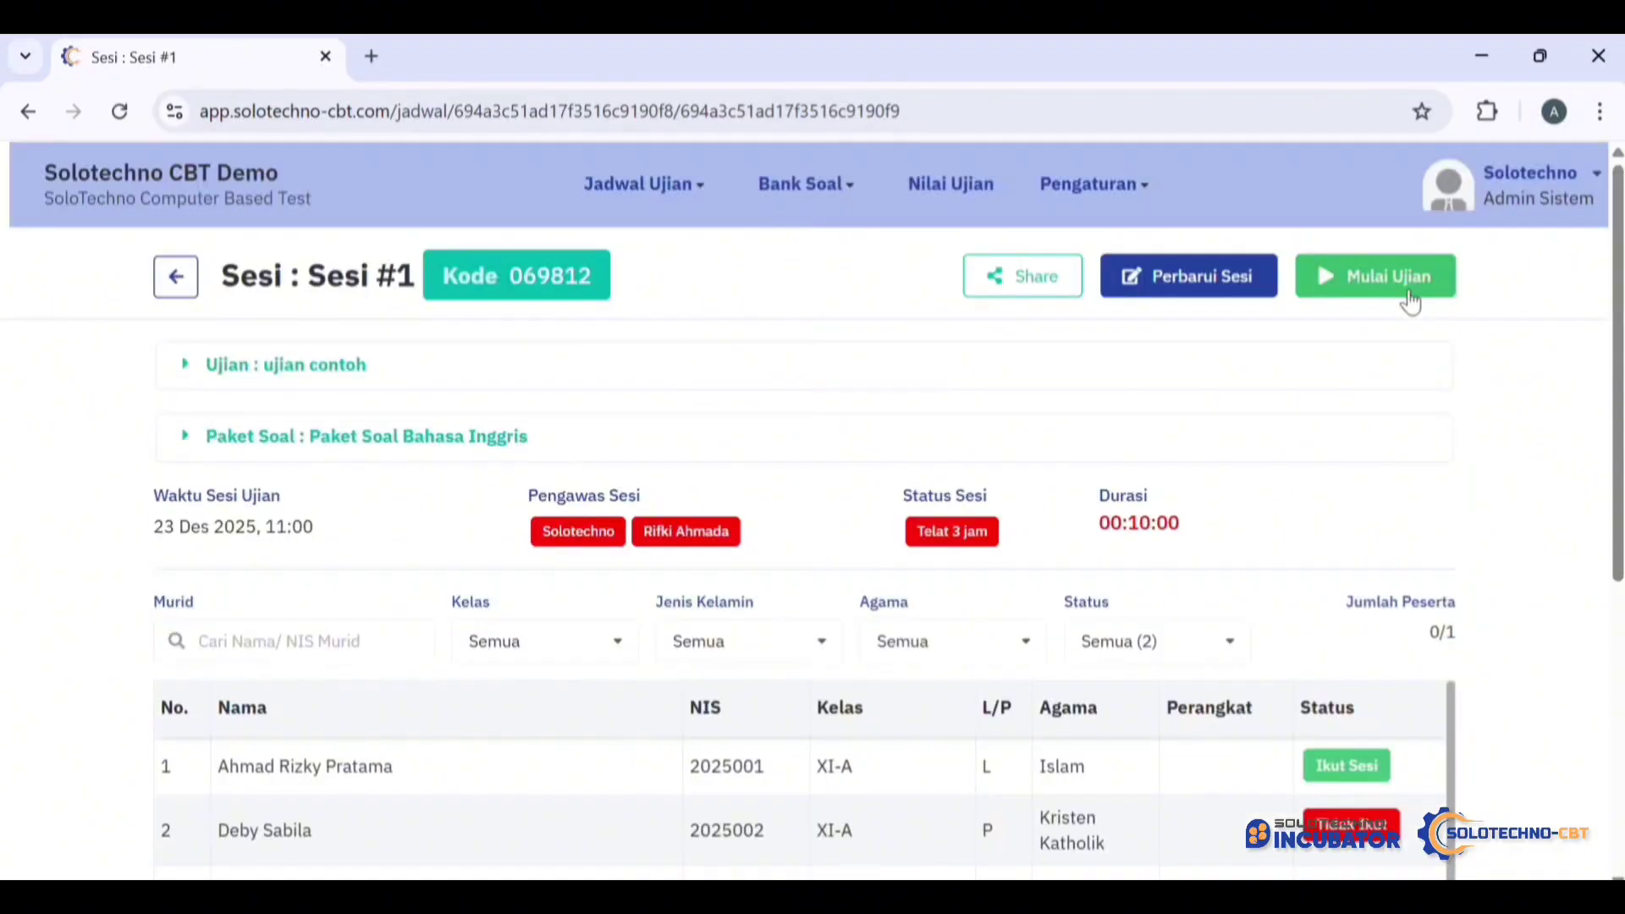
Step: Start the exam session and refresh the participant list to monitor each student's status and progress
{"action": "left_click", "coordinate": [1409, 292]}
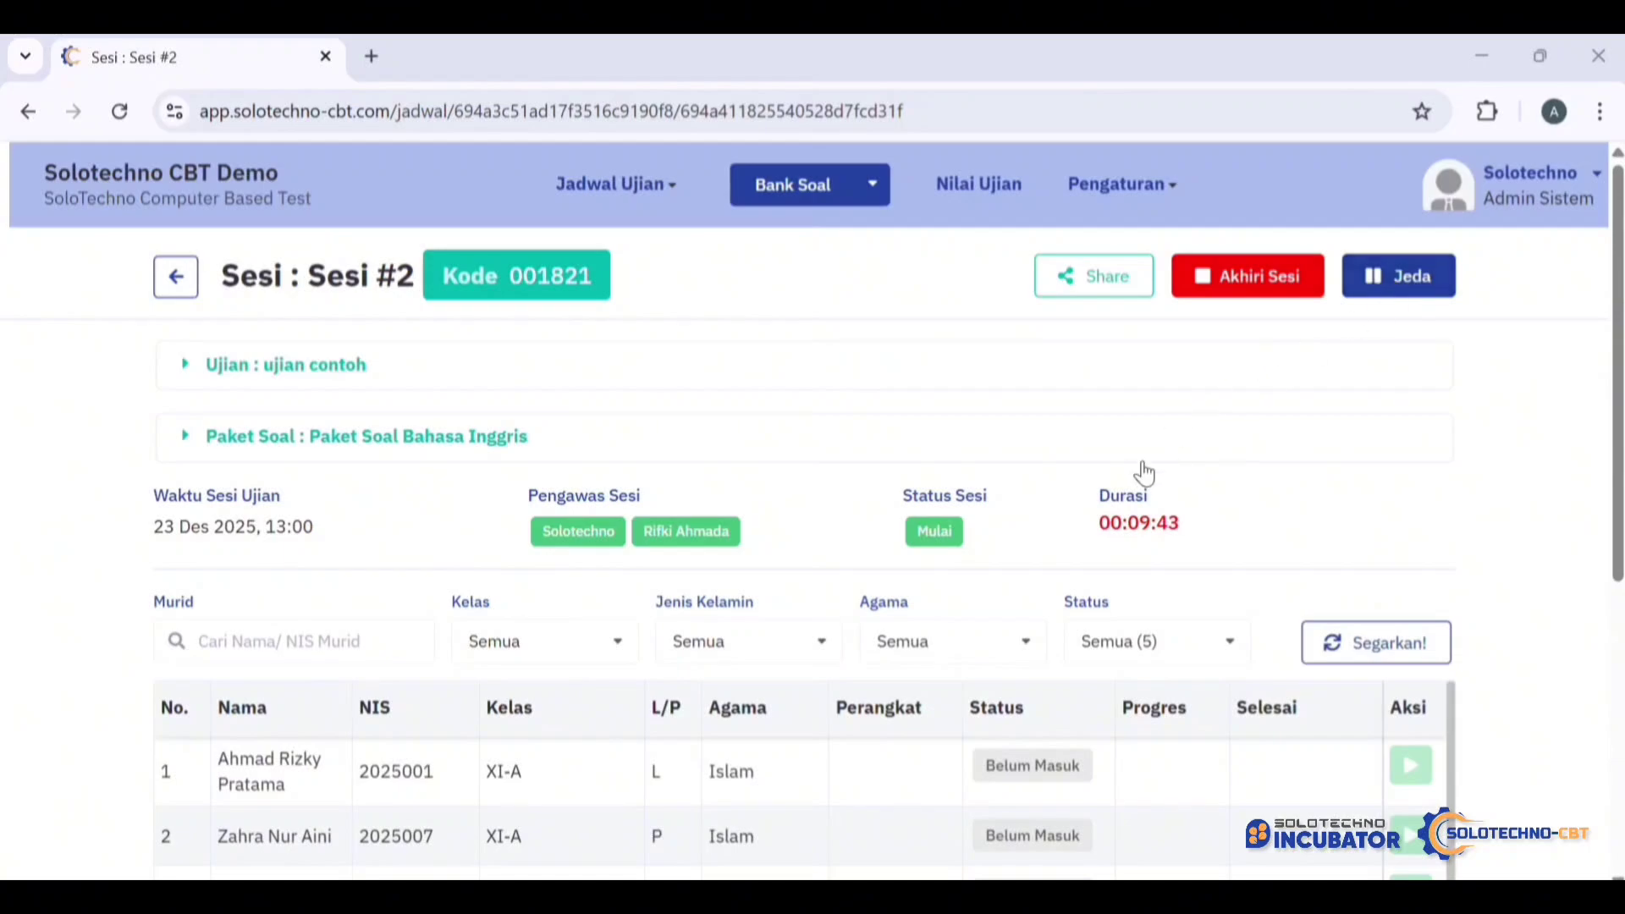
{"action": "scroll", "coordinate": [1141, 472], "scroll_direction": "down", "scroll_amount": 1}
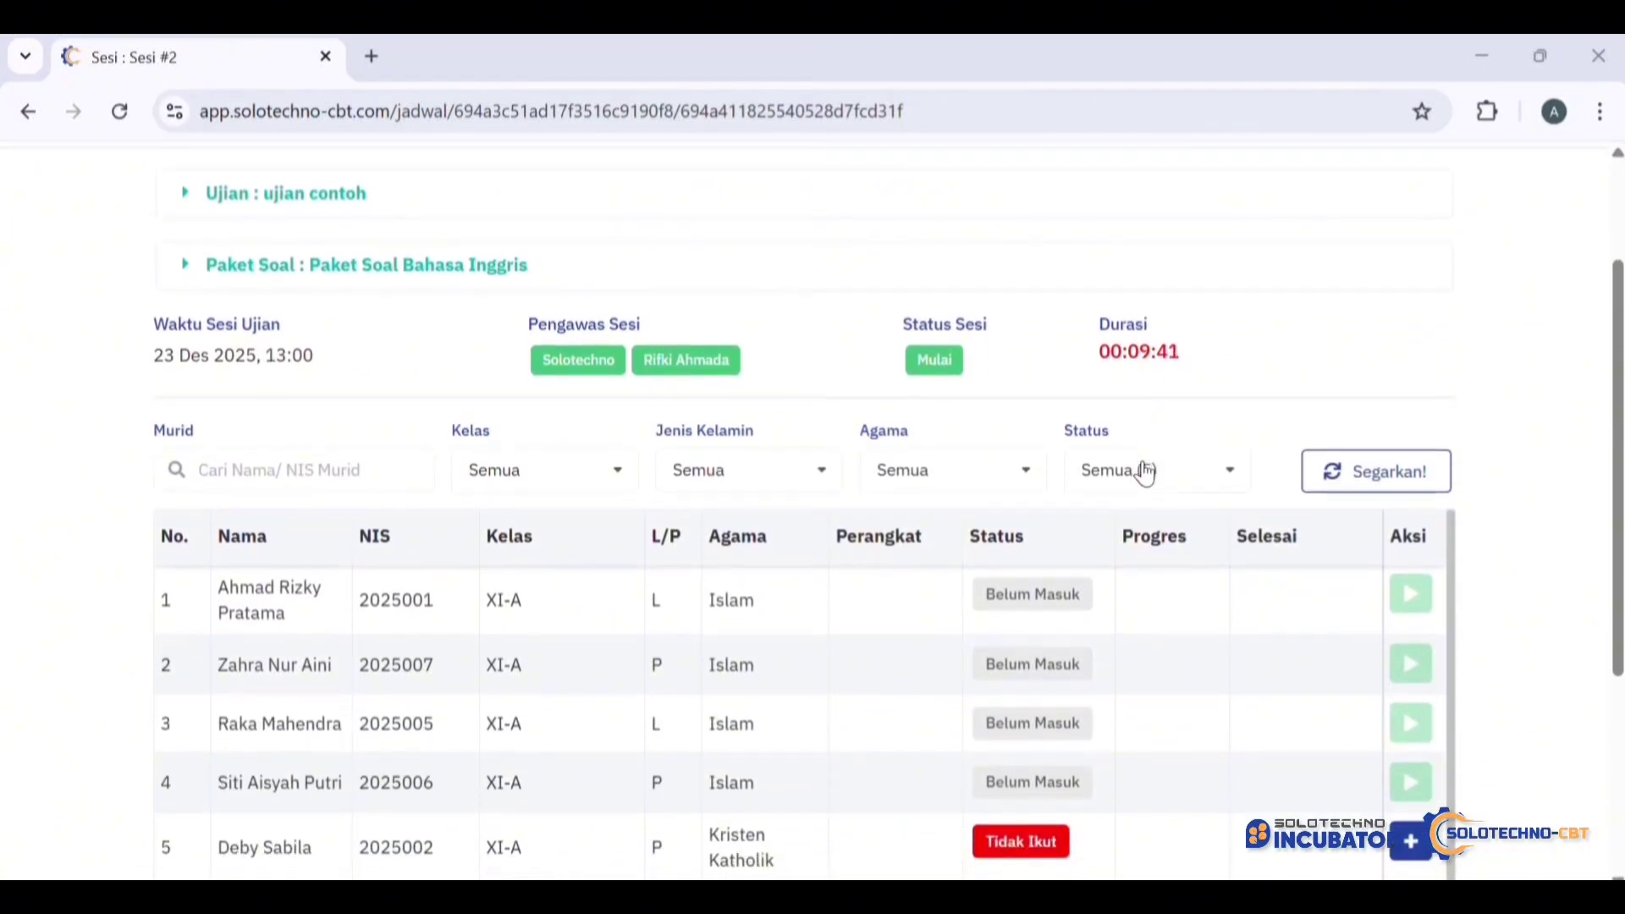
{"action": "scroll", "coordinate": [1144, 474], "scroll_direction": "up", "scroll_amount": 2}
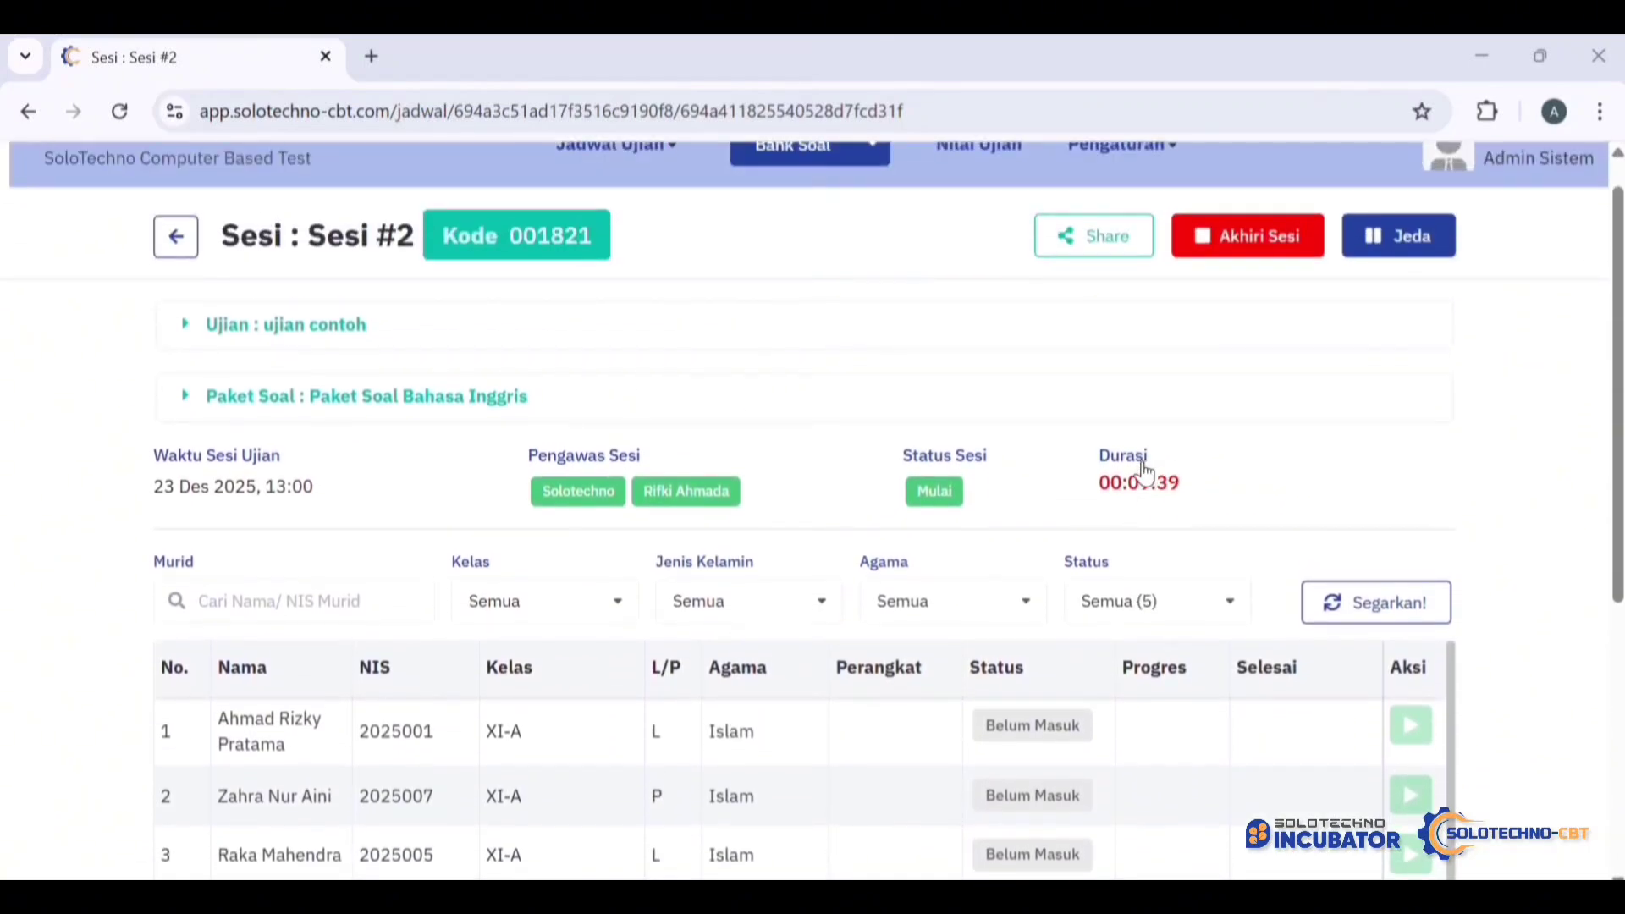
{"action": "scroll", "coordinate": [1144, 474], "scroll_direction": "down", "scroll_amount": 1}
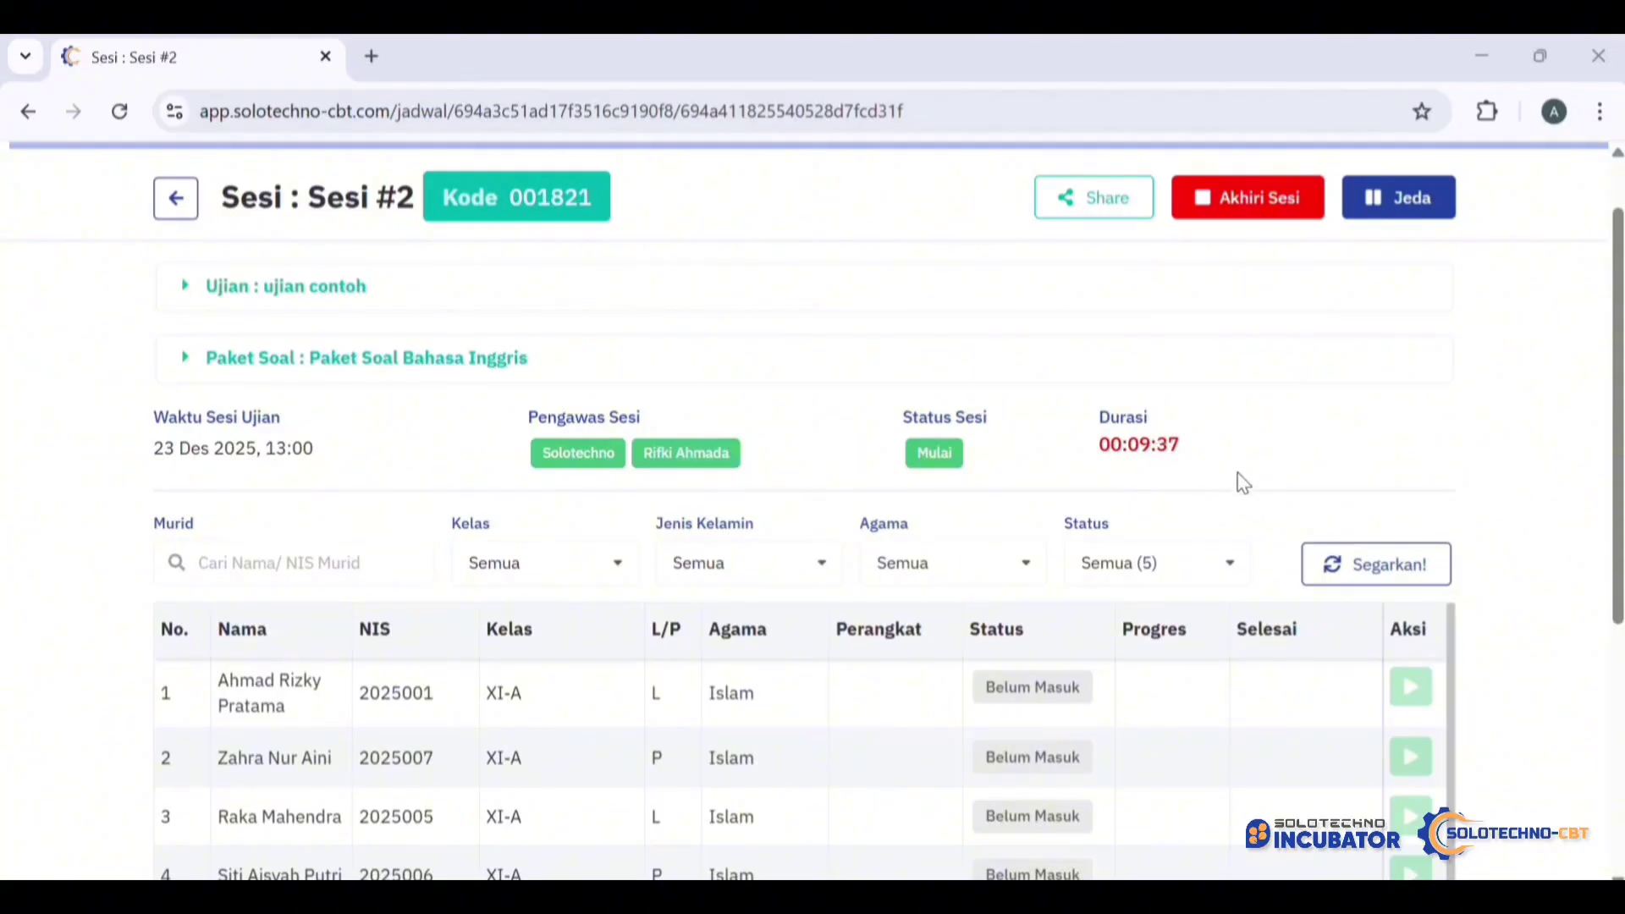
{"action": "scroll", "coordinate": [1249, 479], "scroll_direction": "down", "scroll_amount": 1}
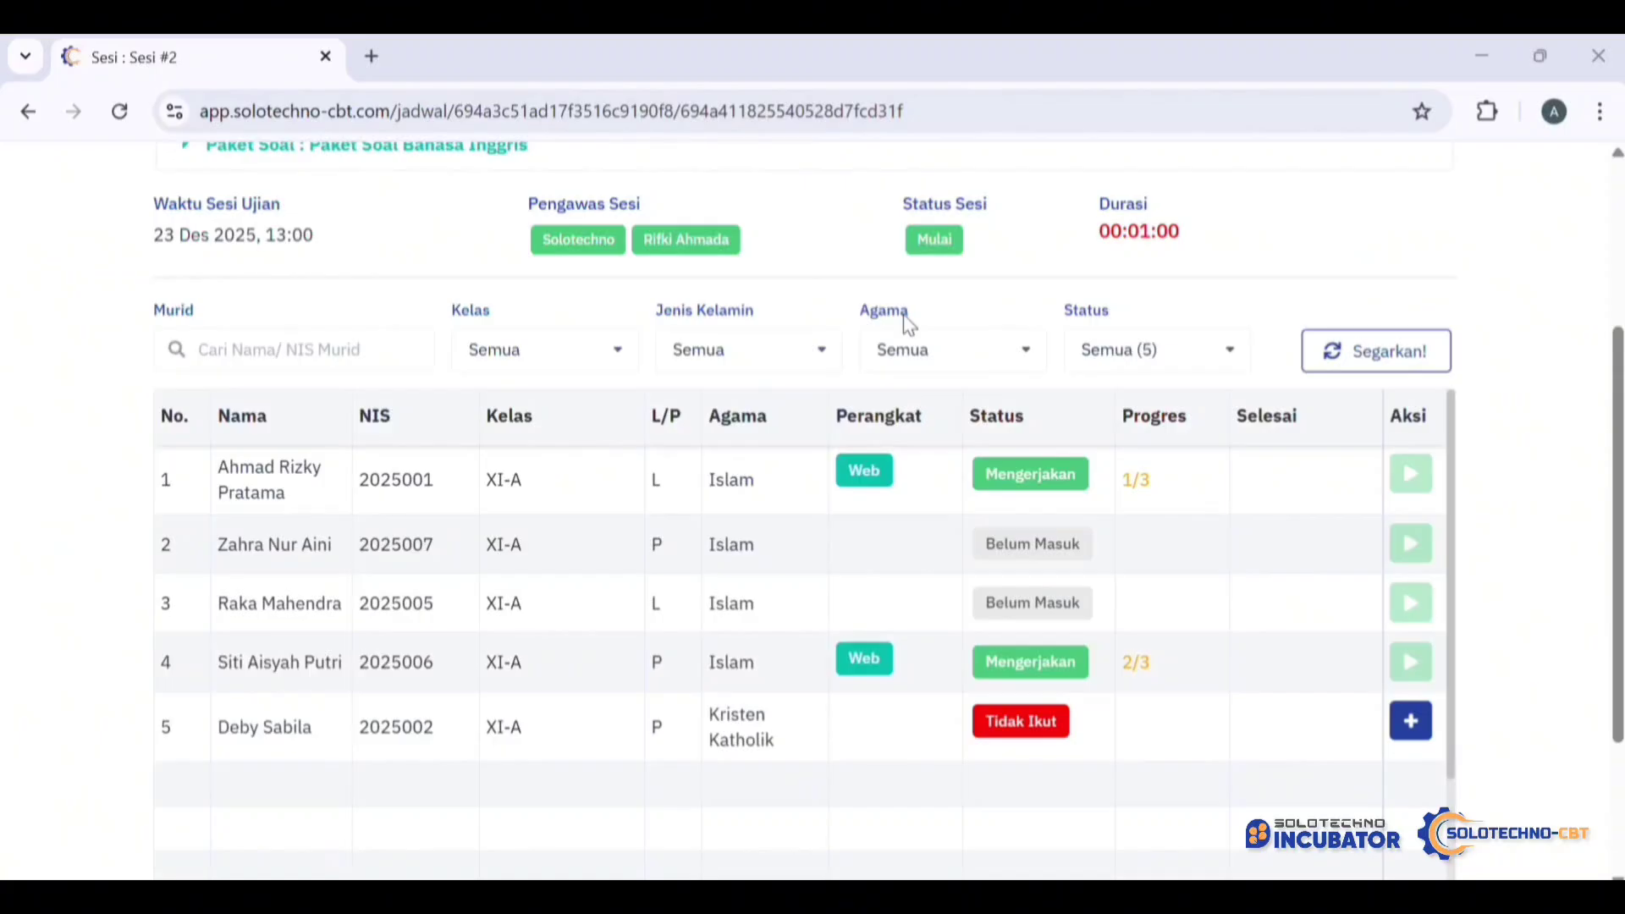
{"action": "left_click", "coordinate": [1355, 363]}
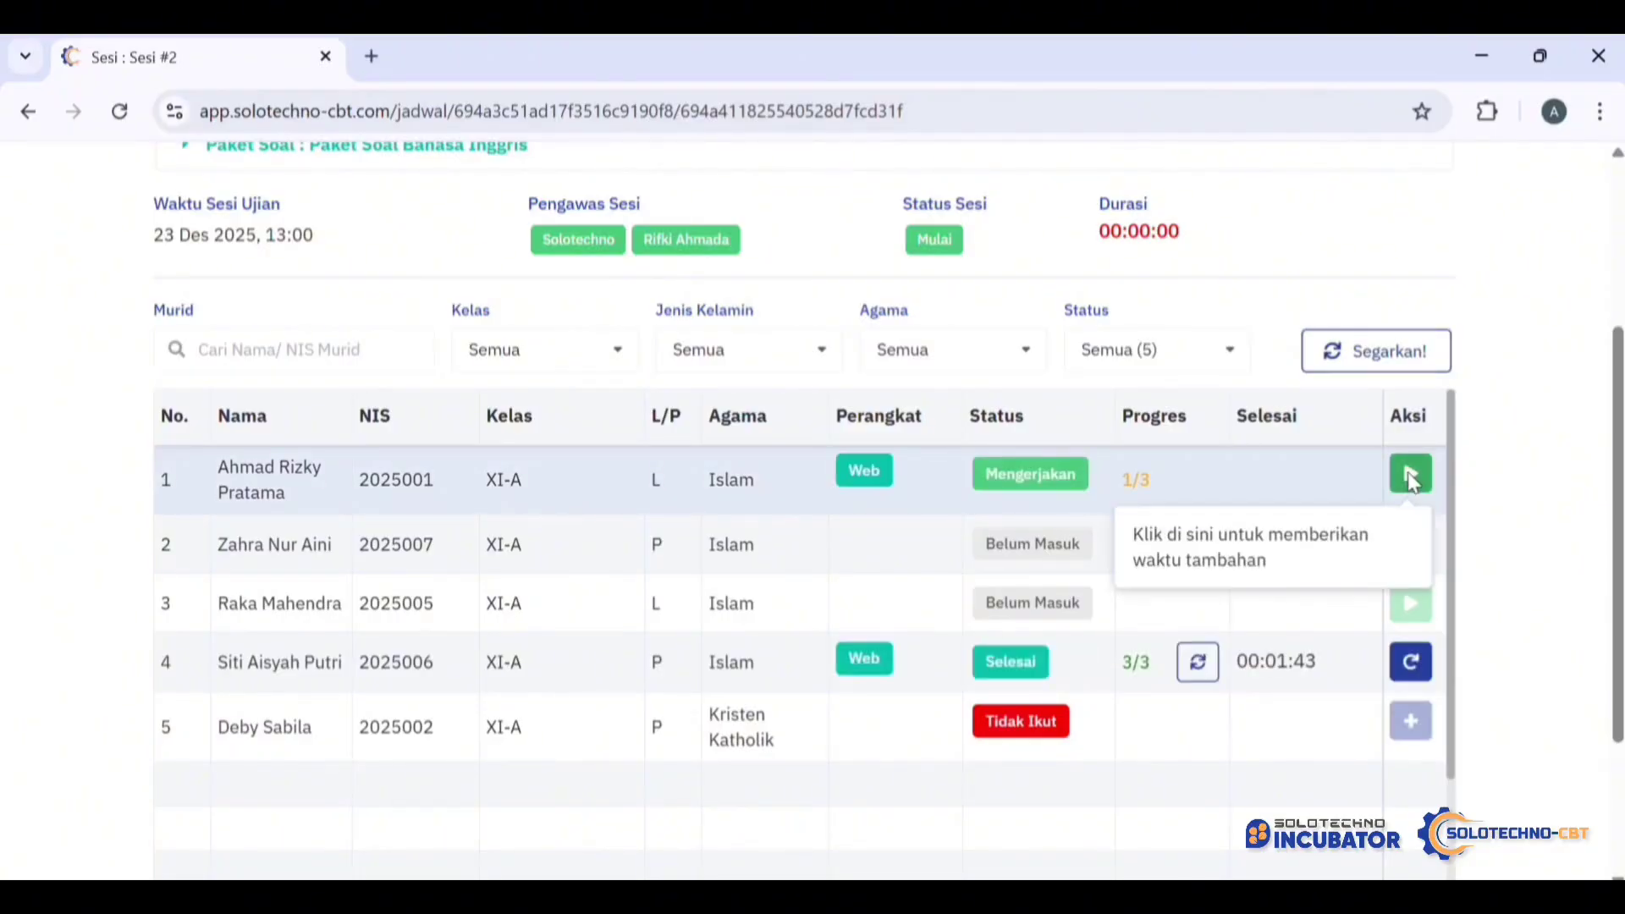
Step: Give the first listed participant of Sesi #2 additional time, and end the session
{"action": "left_click", "coordinate": [1409, 482]}
{"action": "left_click", "coordinate": [1335, 285]}
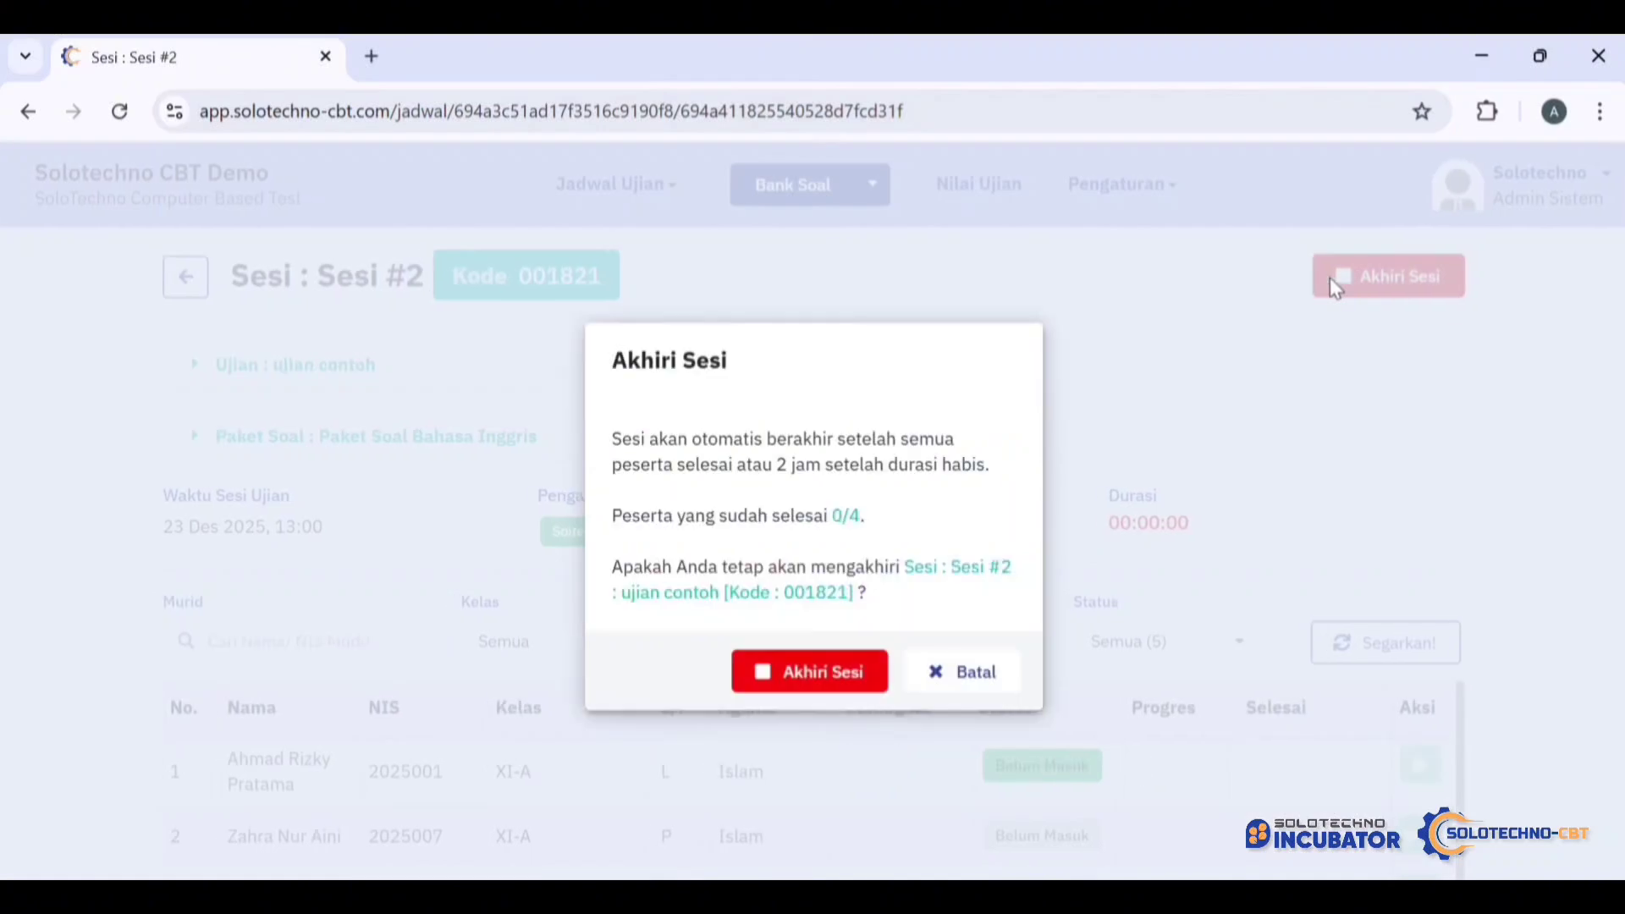
{"action": "left_click", "coordinate": [802, 673]}
Step: Open the results of "ujian contoh" from the ended session and examine the total scores, statistics and ranking
{"action": "scroll", "coordinate": [592, 690], "scroll_direction": "down", "scroll_amount": 2}
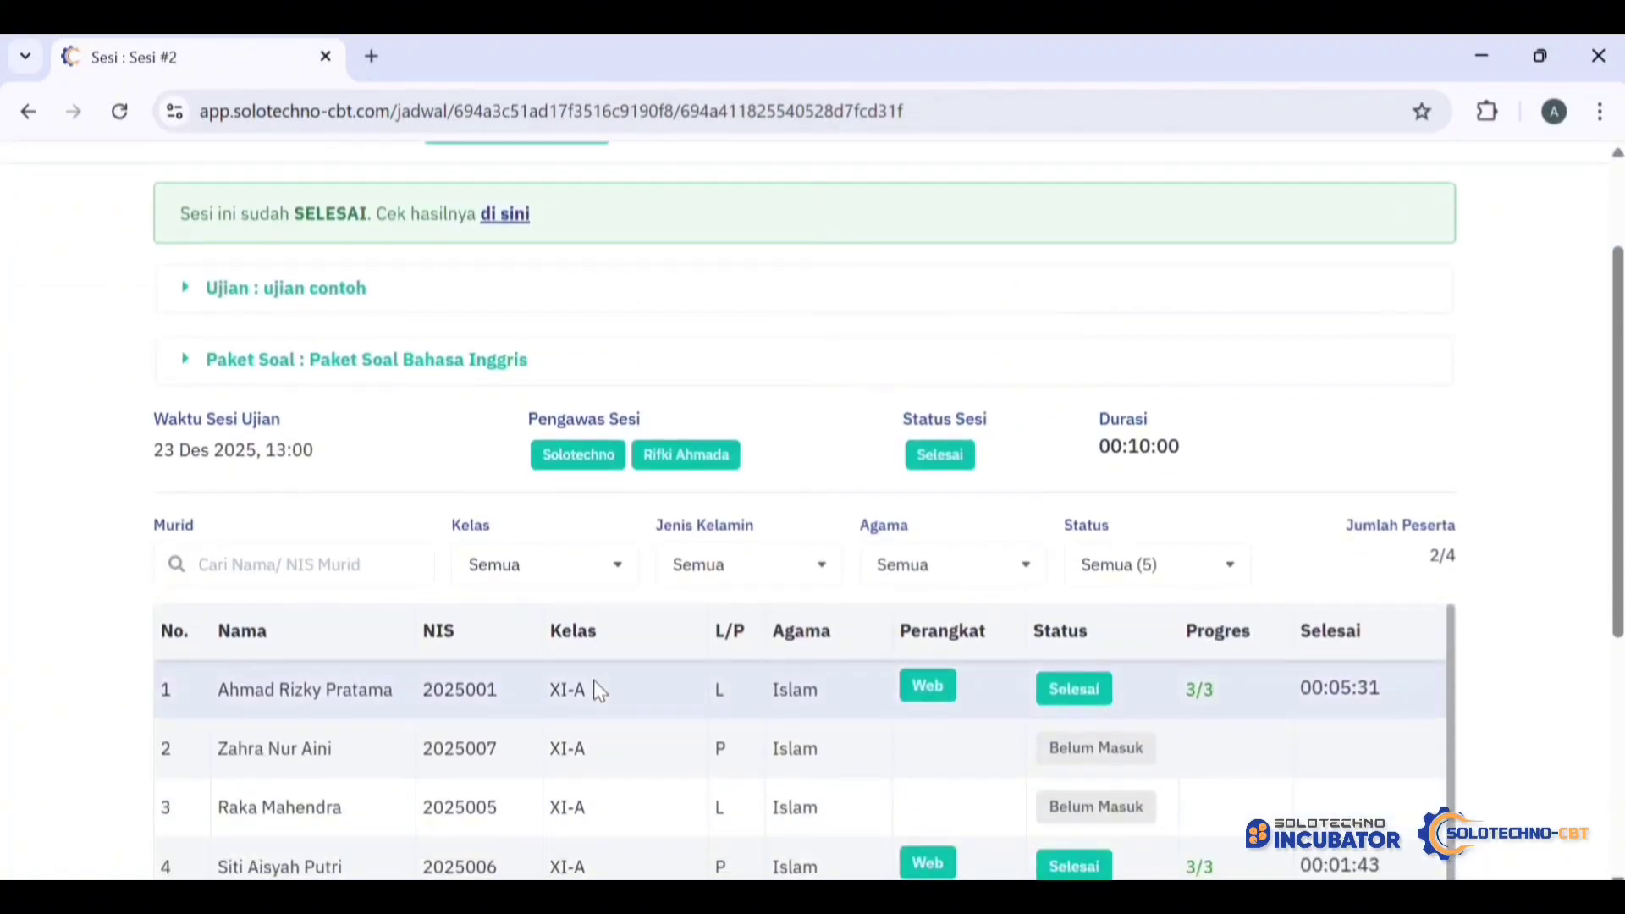
{"action": "scroll", "coordinate": [592, 690], "scroll_direction": "up", "scroll_amount": 2}
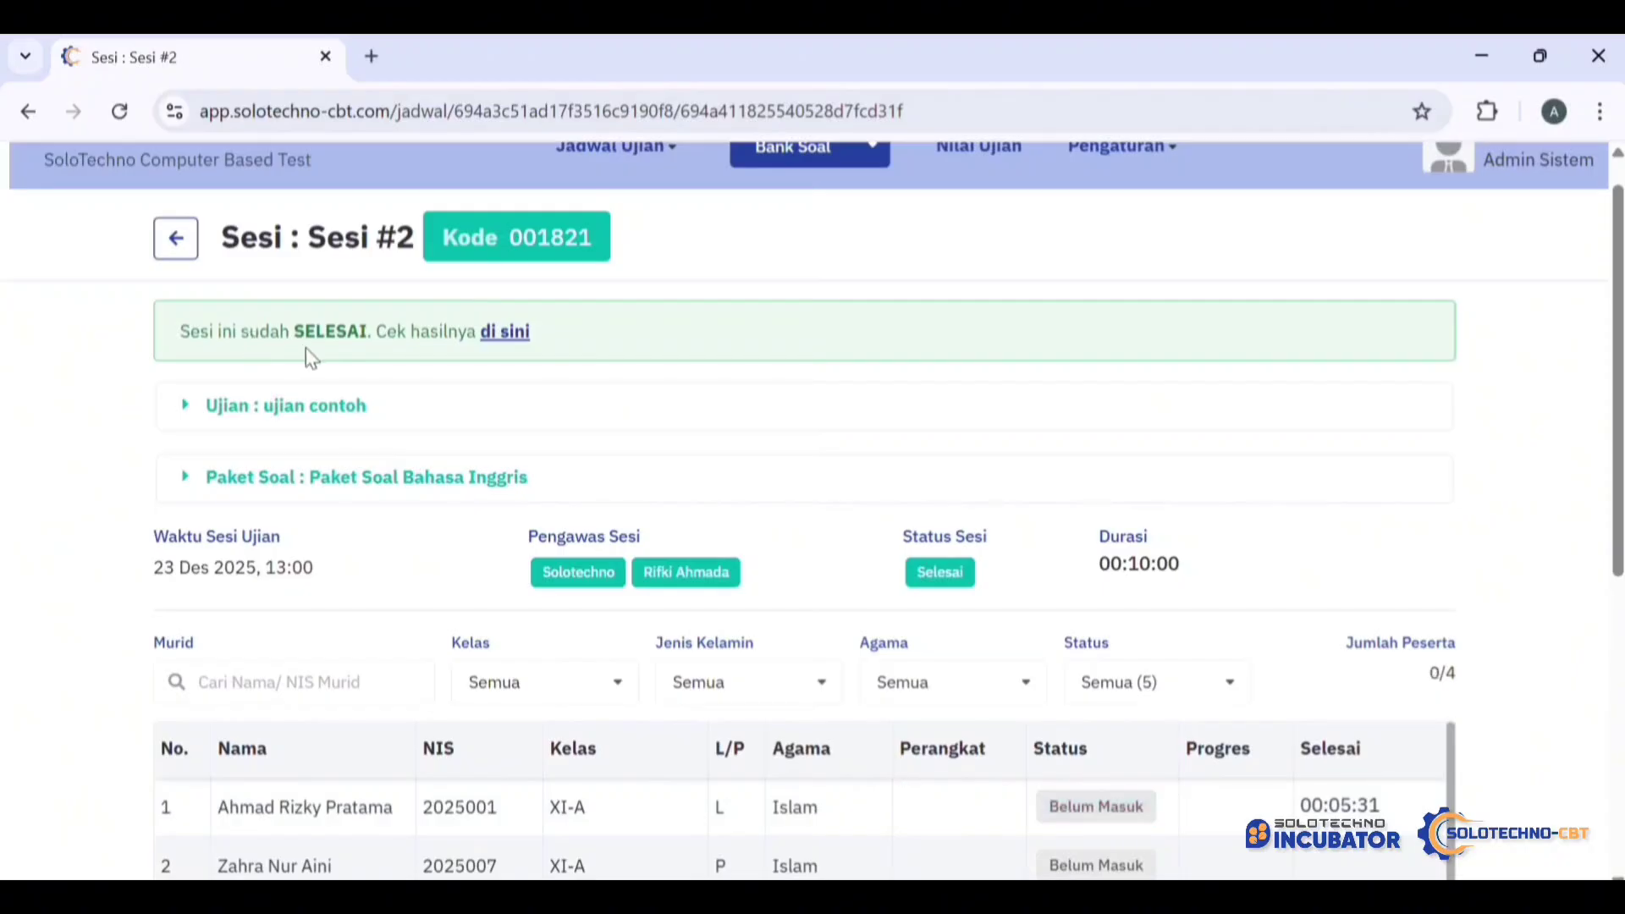
{"action": "left_click", "coordinate": [506, 332]}
{"action": "scroll", "coordinate": [676, 694], "scroll_direction": "down", "scroll_amount": 3}
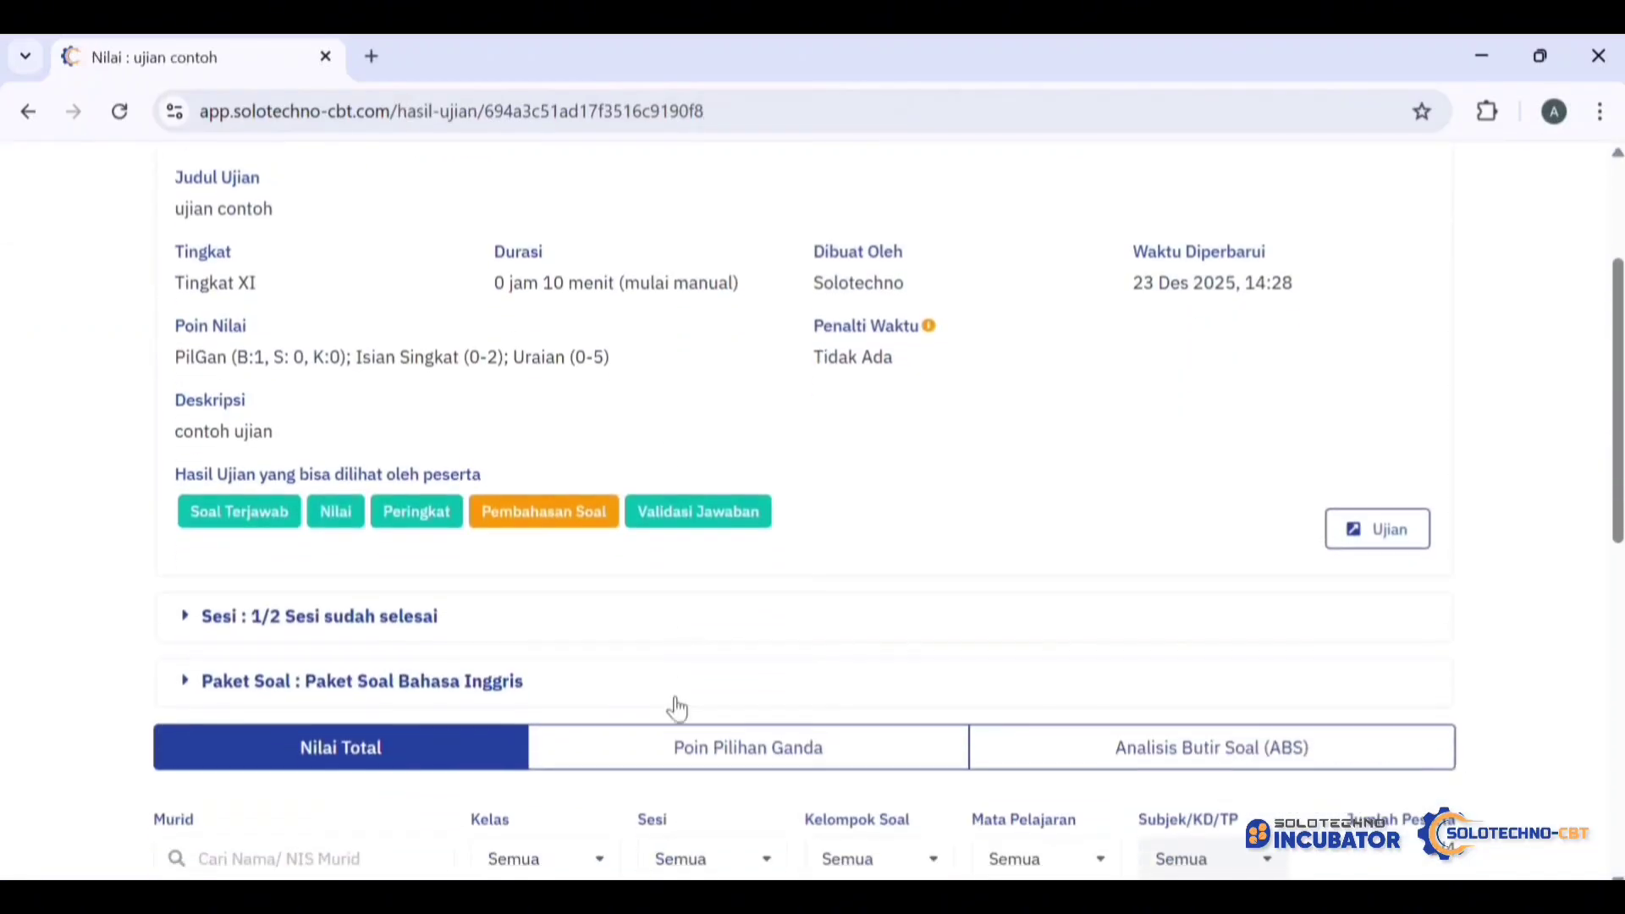
{"action": "scroll", "coordinate": [677, 710], "scroll_direction": "down", "scroll_amount": 5}
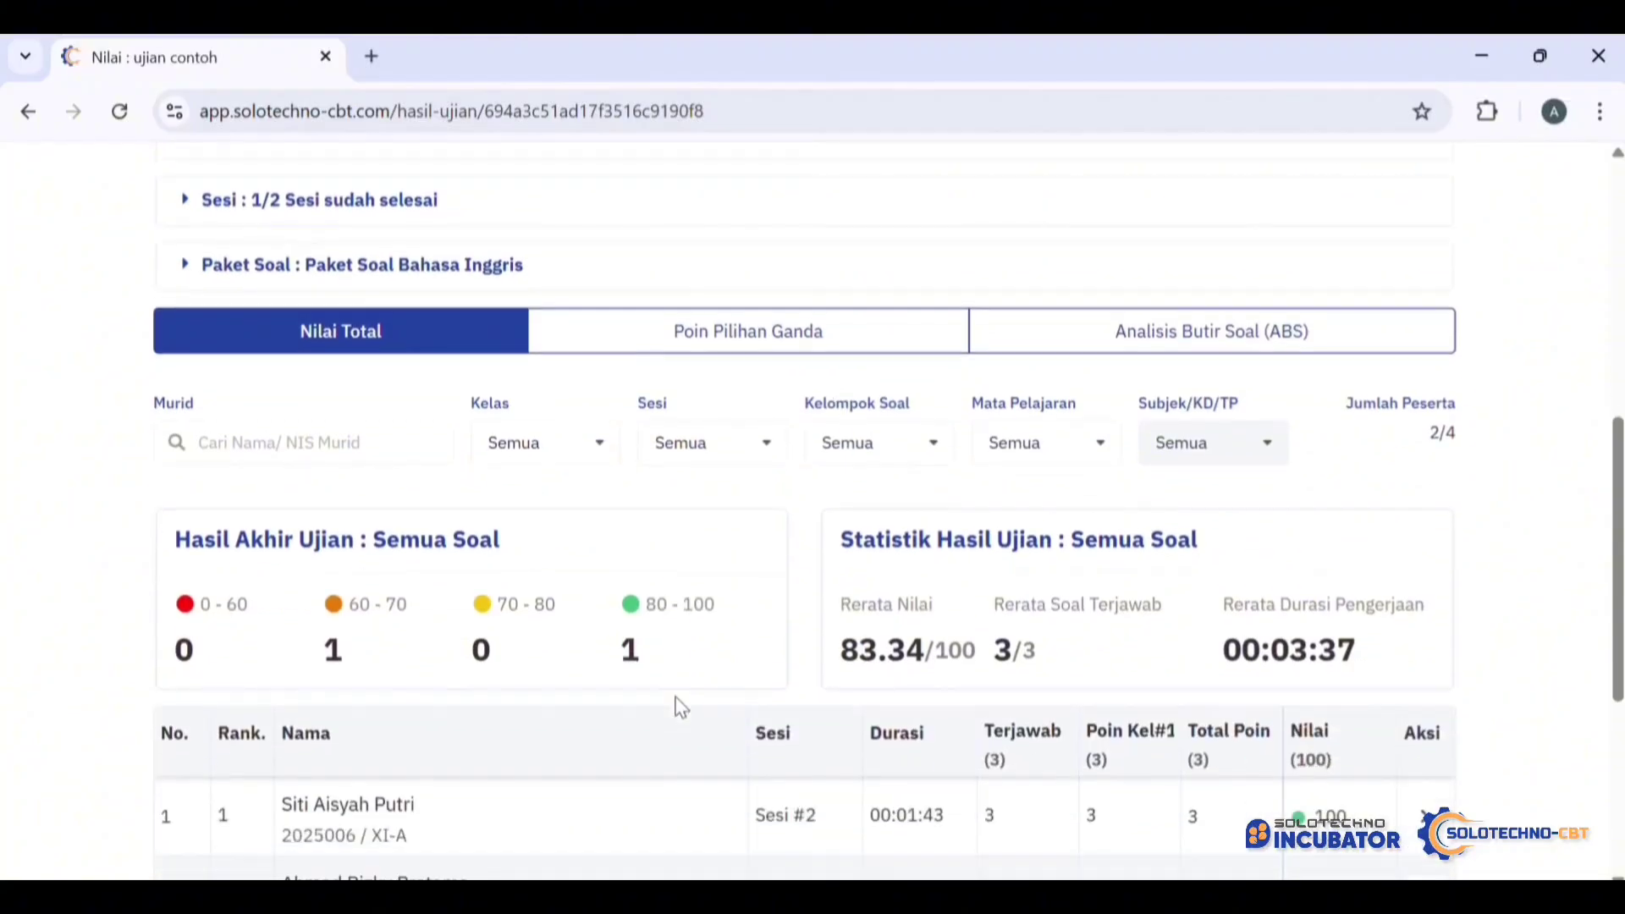
{"action": "scroll", "coordinate": [677, 707], "scroll_direction": "down", "scroll_amount": 5}
{"action": "scroll", "coordinate": [840, 399], "scroll_direction": "up", "scroll_amount": 10}
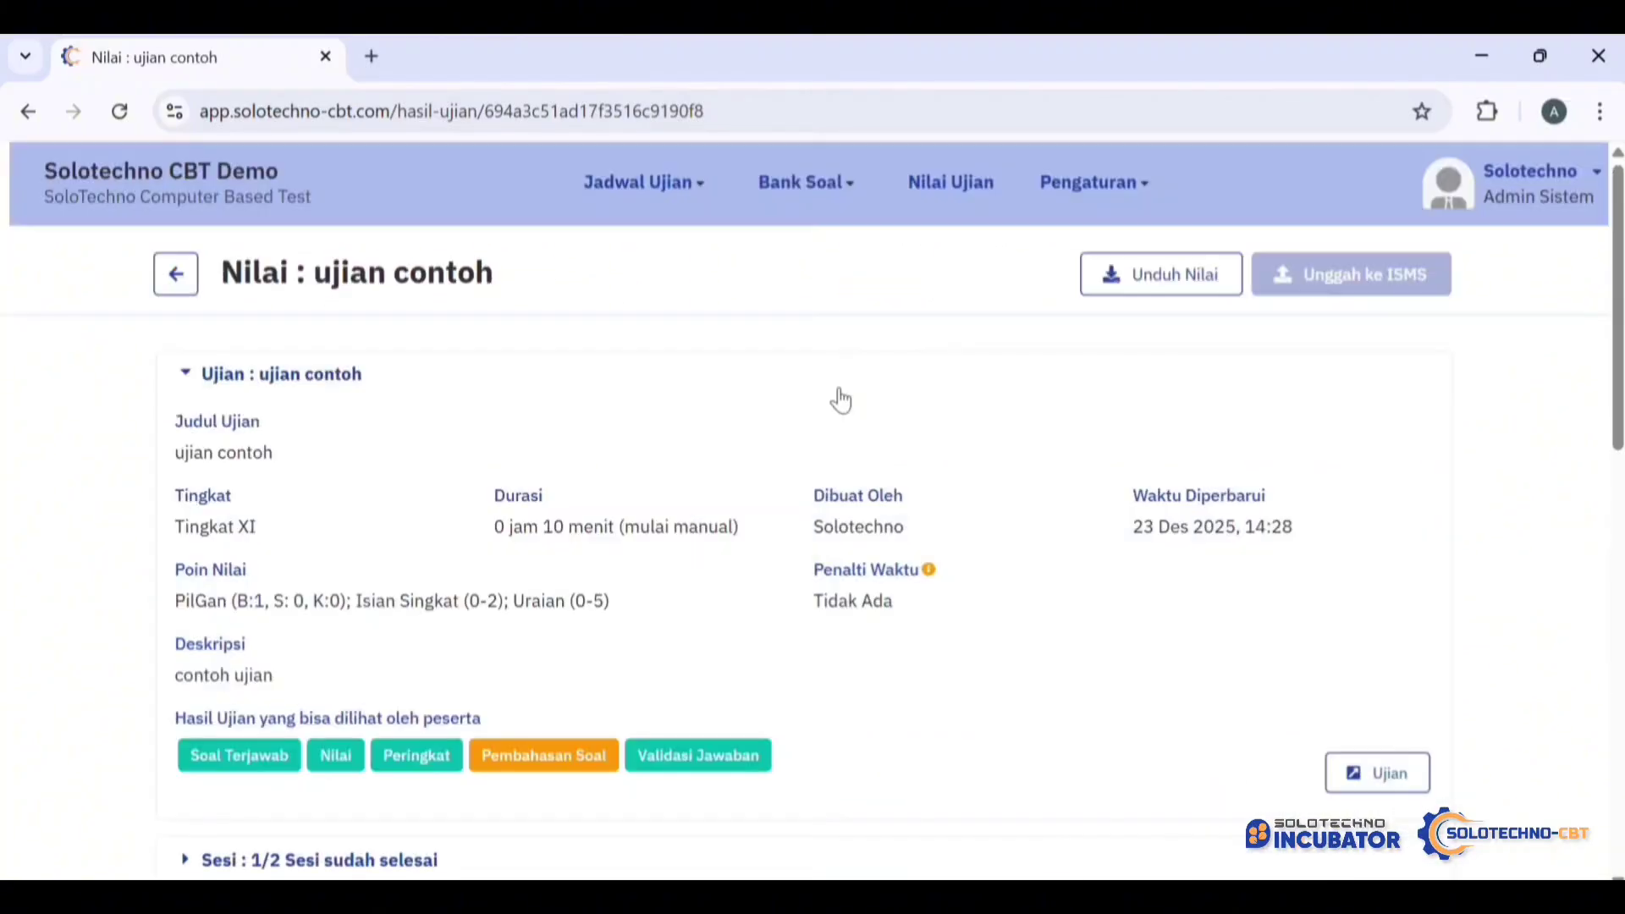